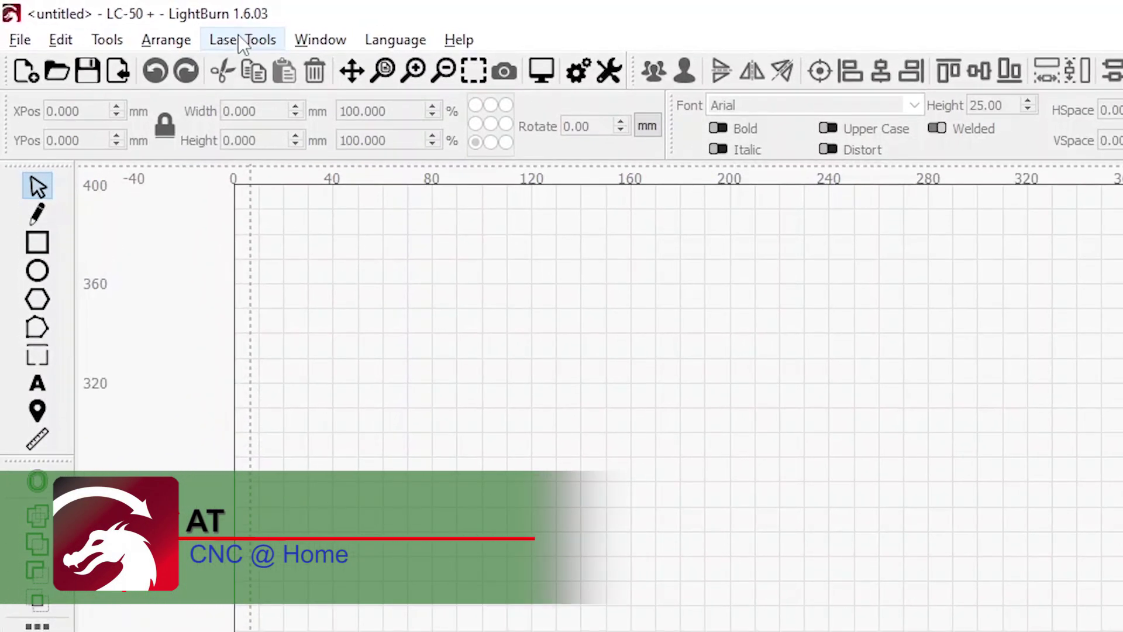
Open Laser Tools to show the Print and Cut submenu with its target and alignment options.
left_click(238, 39)
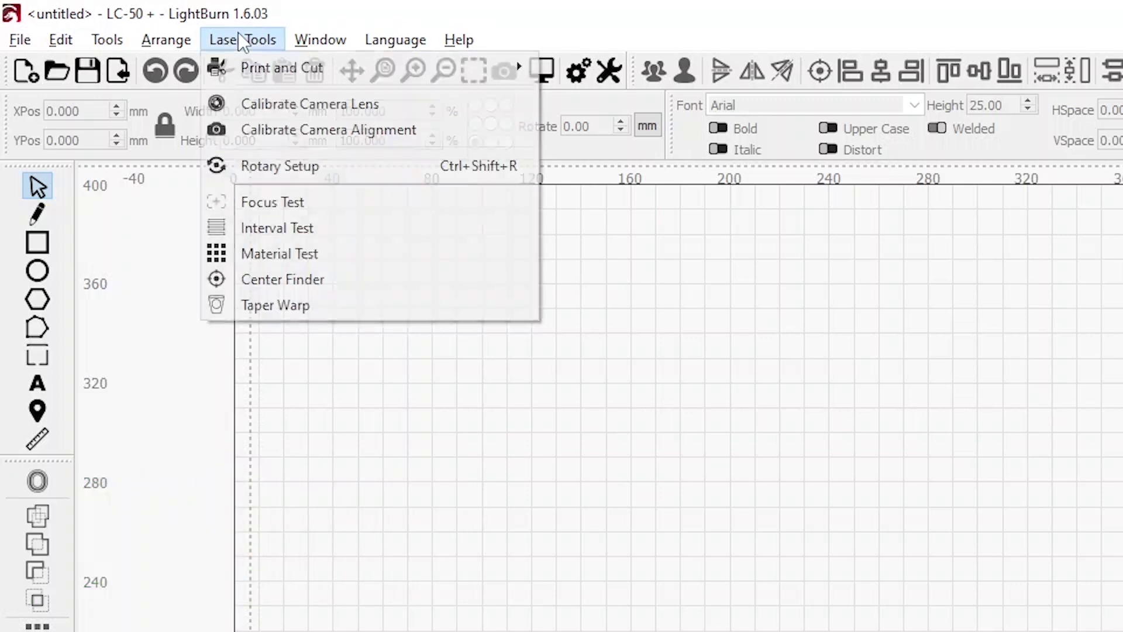
mouse_move(295, 70)
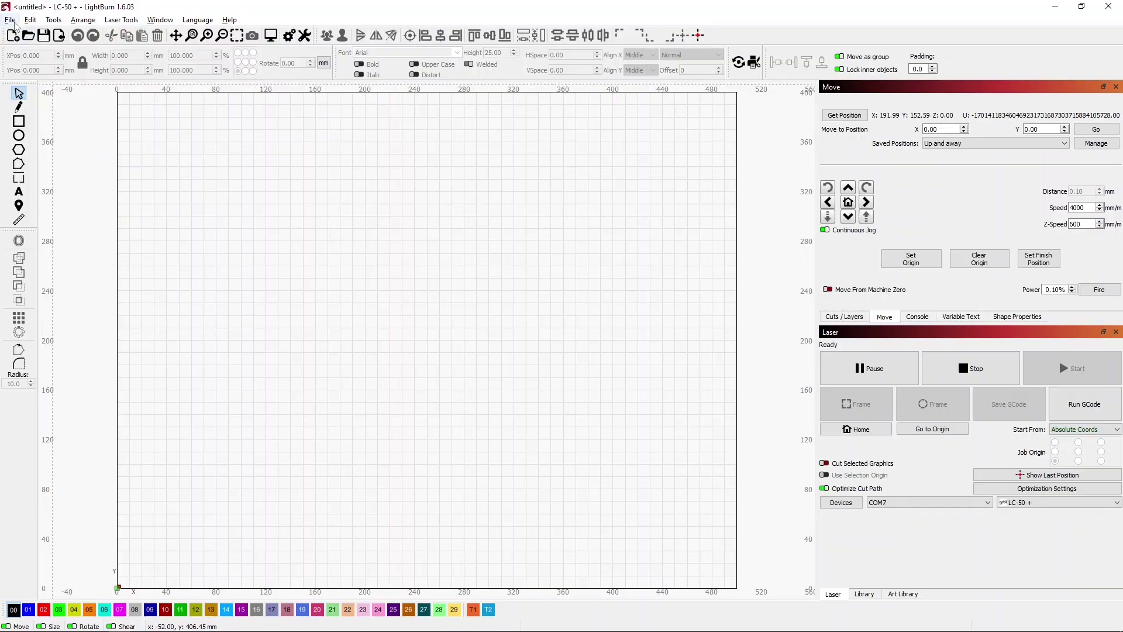
Open the most recent business card project, dismiss its notes, and fit the card to the view.
left_click(12, 21)
mouse_move(40, 65)
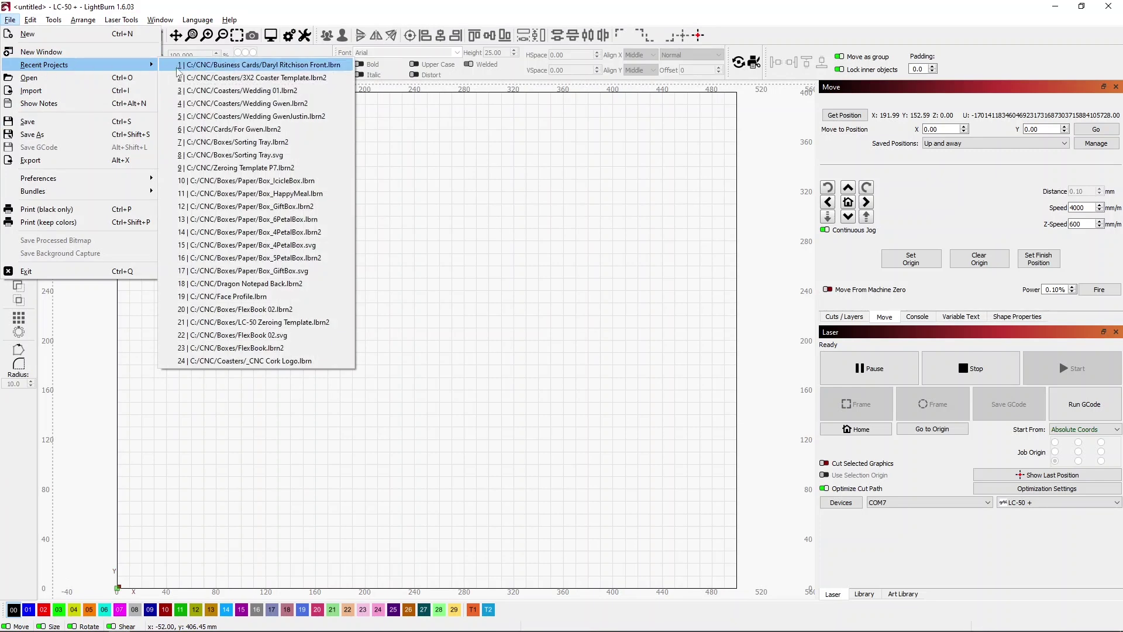
left_click(199, 65)
left_click(665, 404)
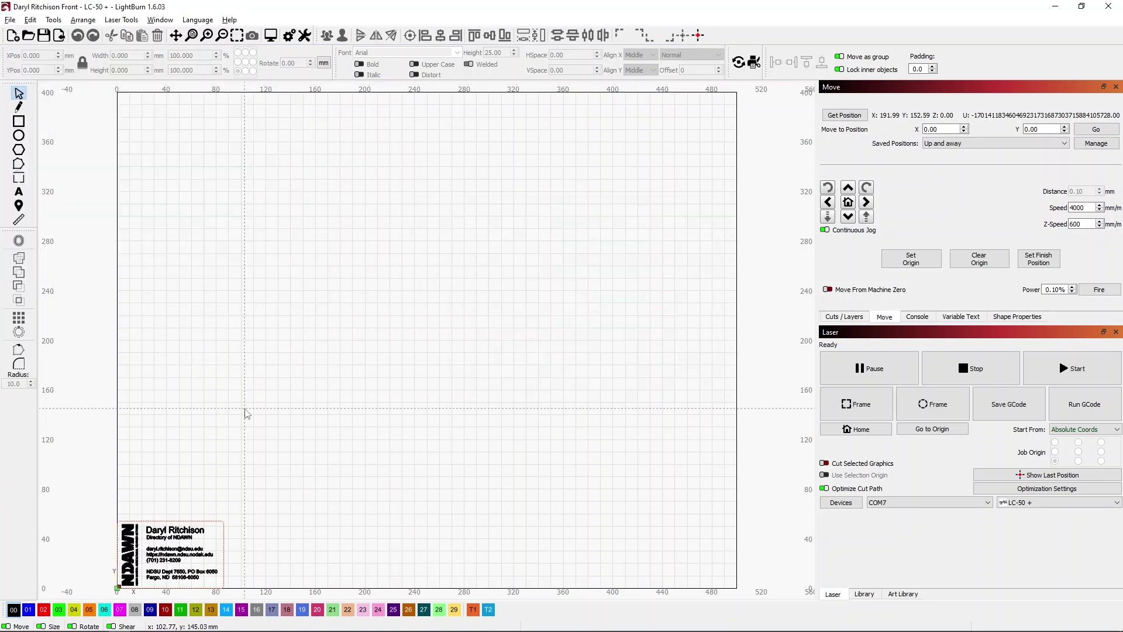
left_click(236, 35)
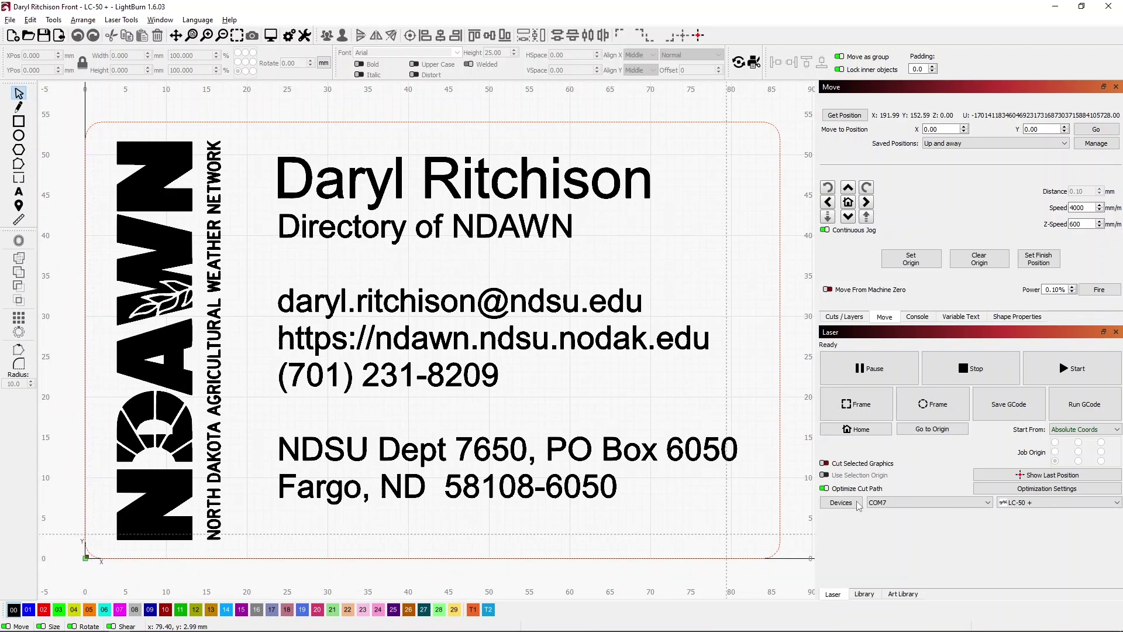
Assign the library's Business Card > Pinkish > Fill setting (6000 mm/min, 40% power) to layer 00.
left_click(855, 317)
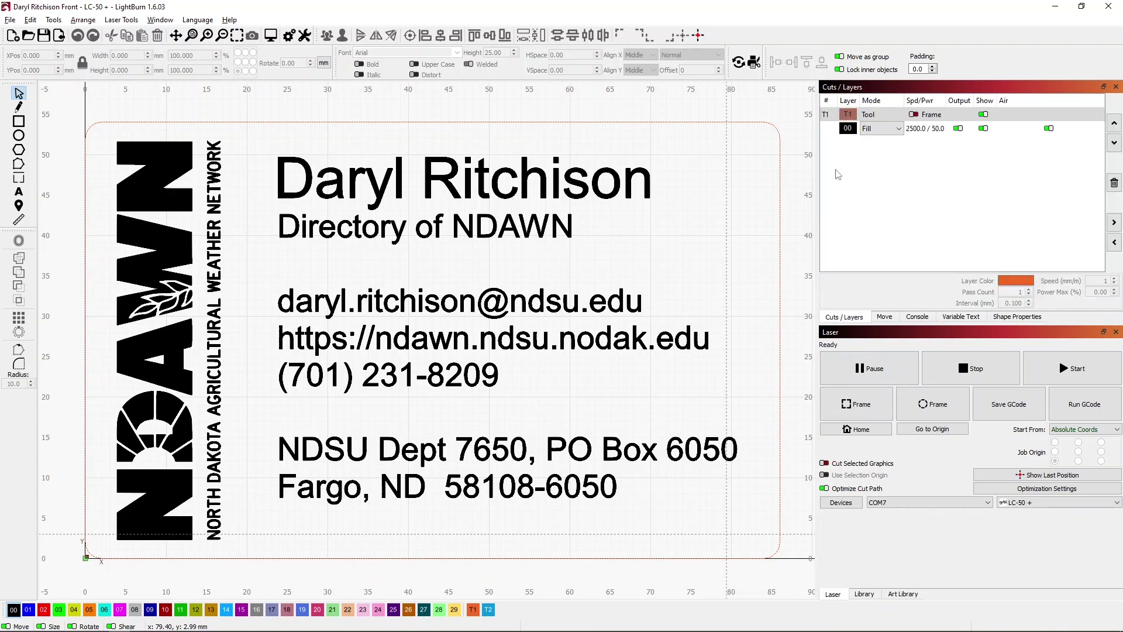
left_click(827, 133)
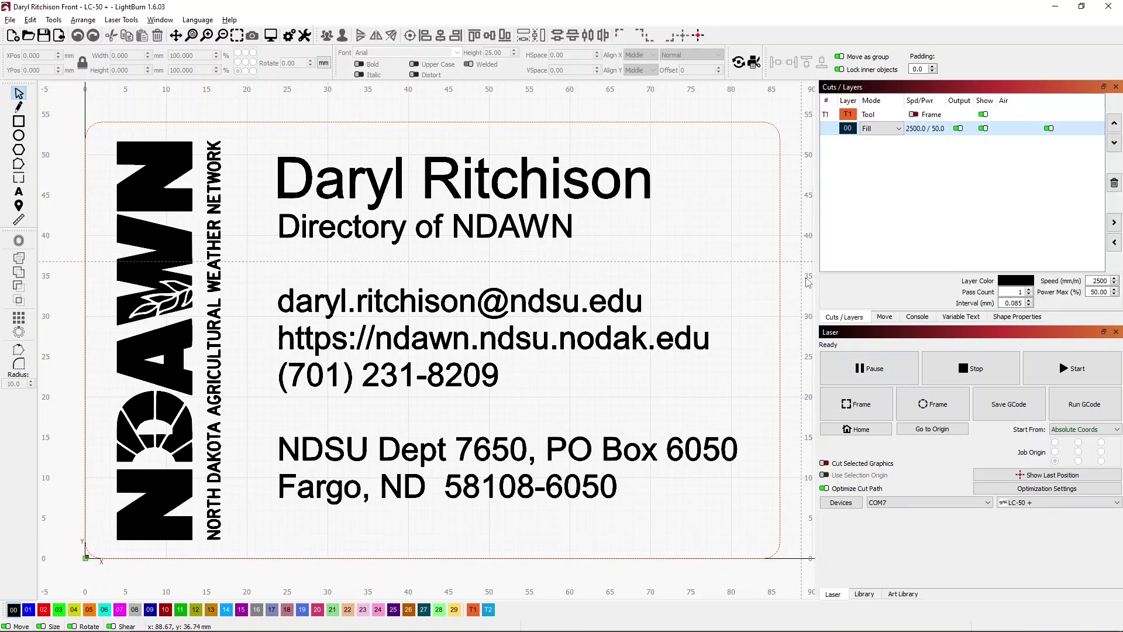
left_click(864, 594)
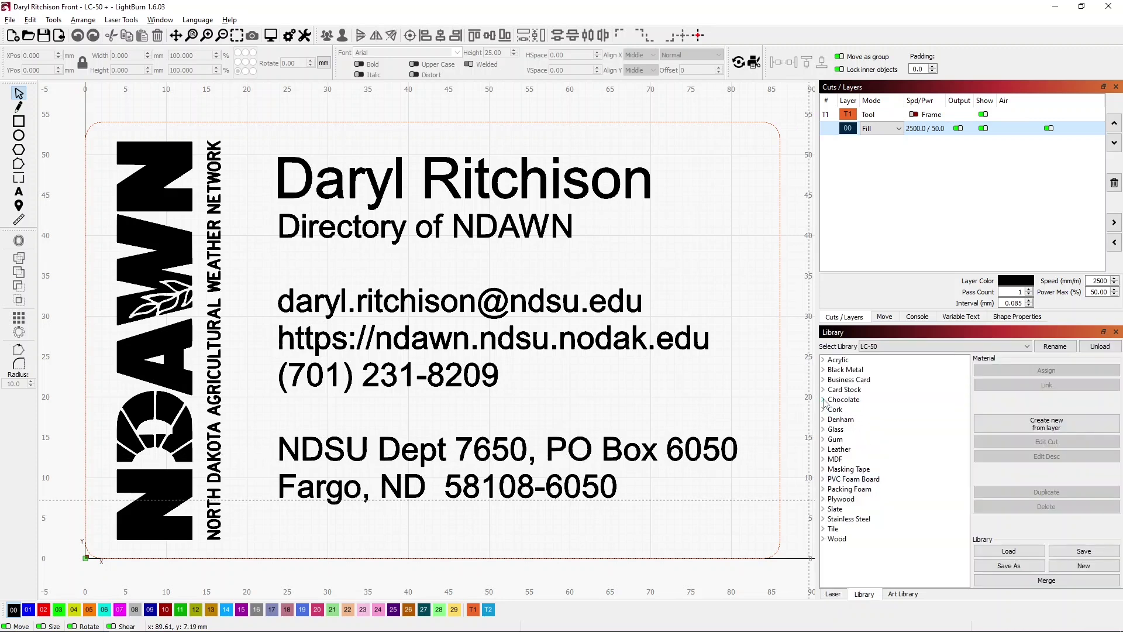
left_click(825, 380)
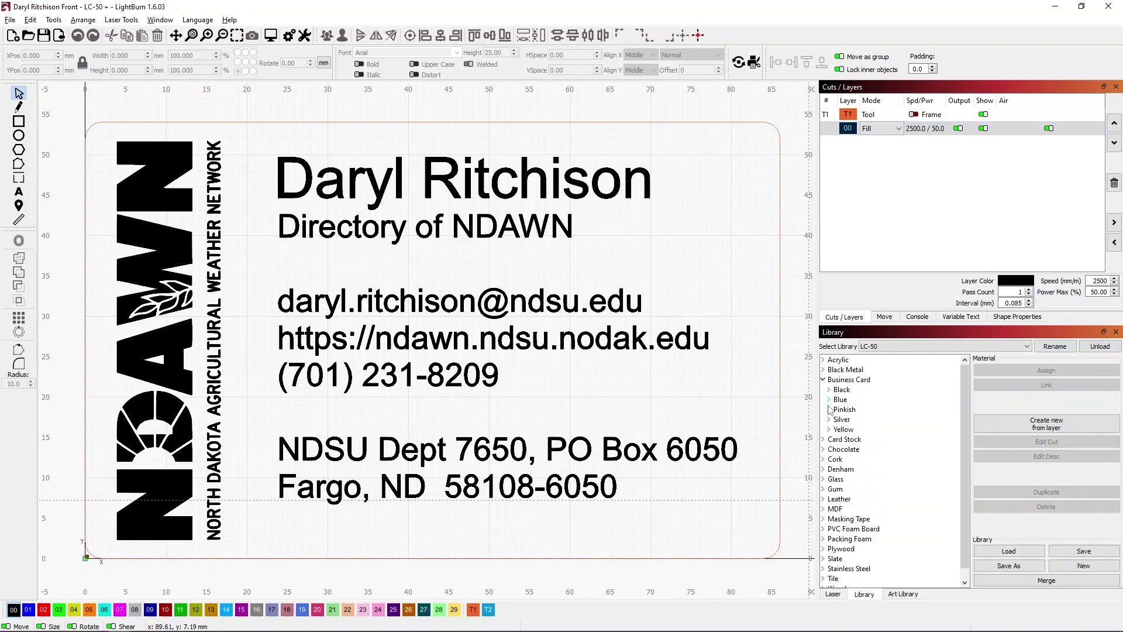
left_click(829, 409)
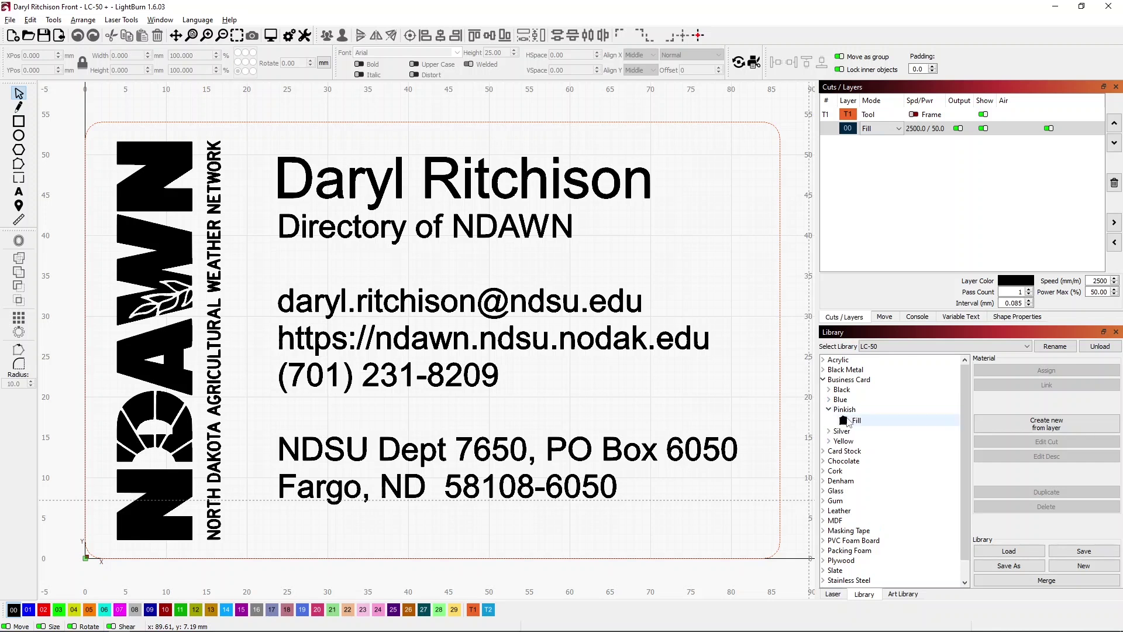
left_click(853, 422)
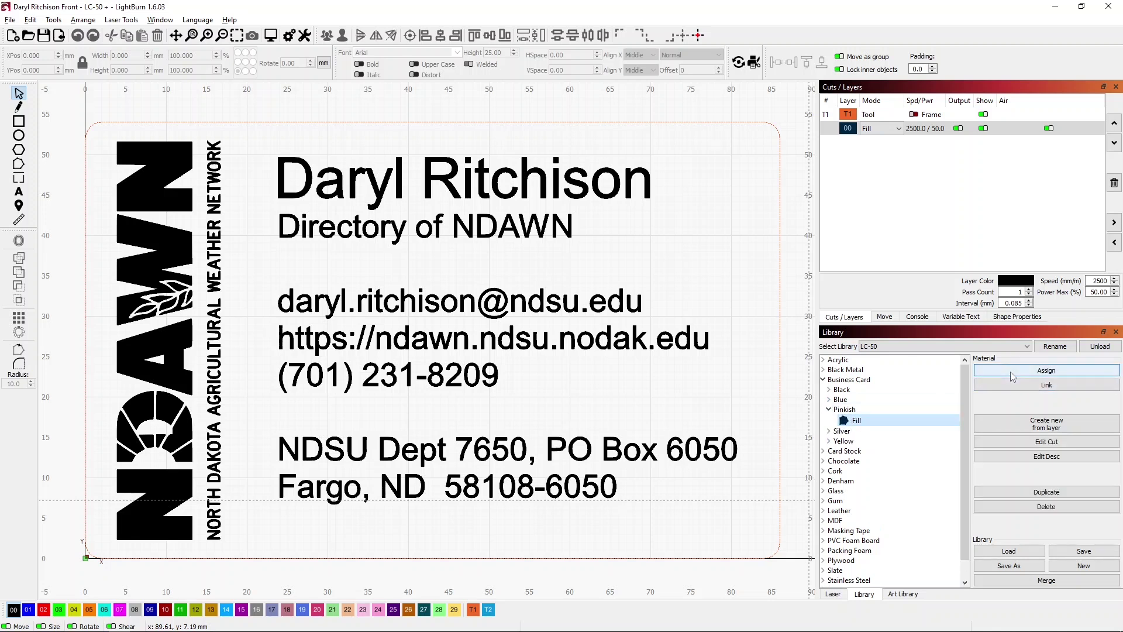
left_click(1046, 370)
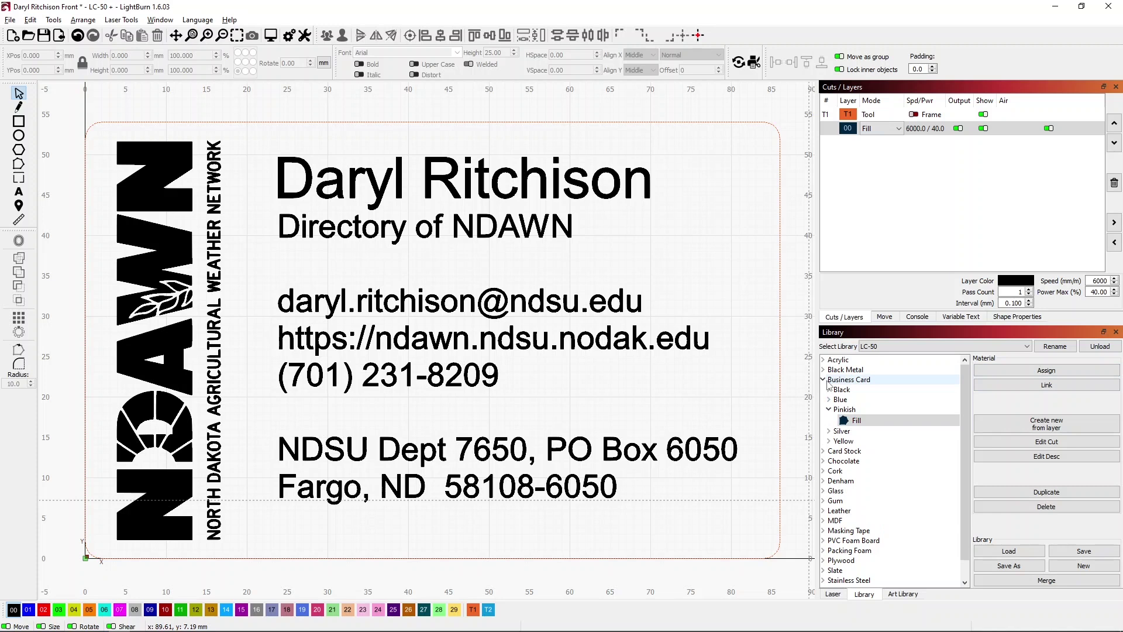
Preview the engraving job, close the preview, and select the card's outline rectangle.
left_click(833, 594)
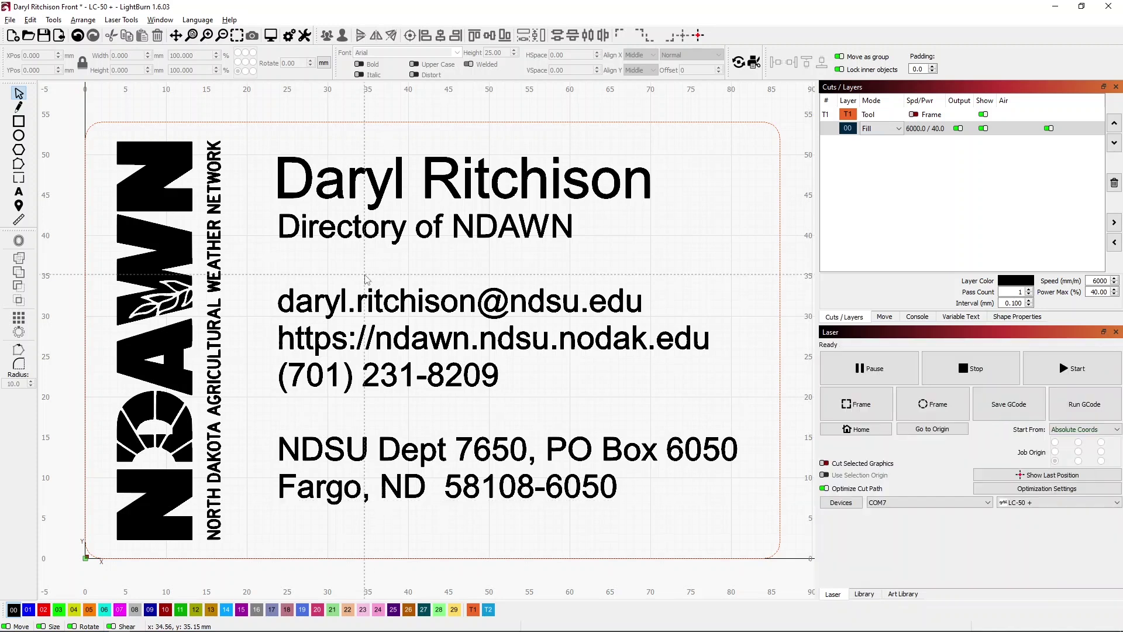
key("alt+p")
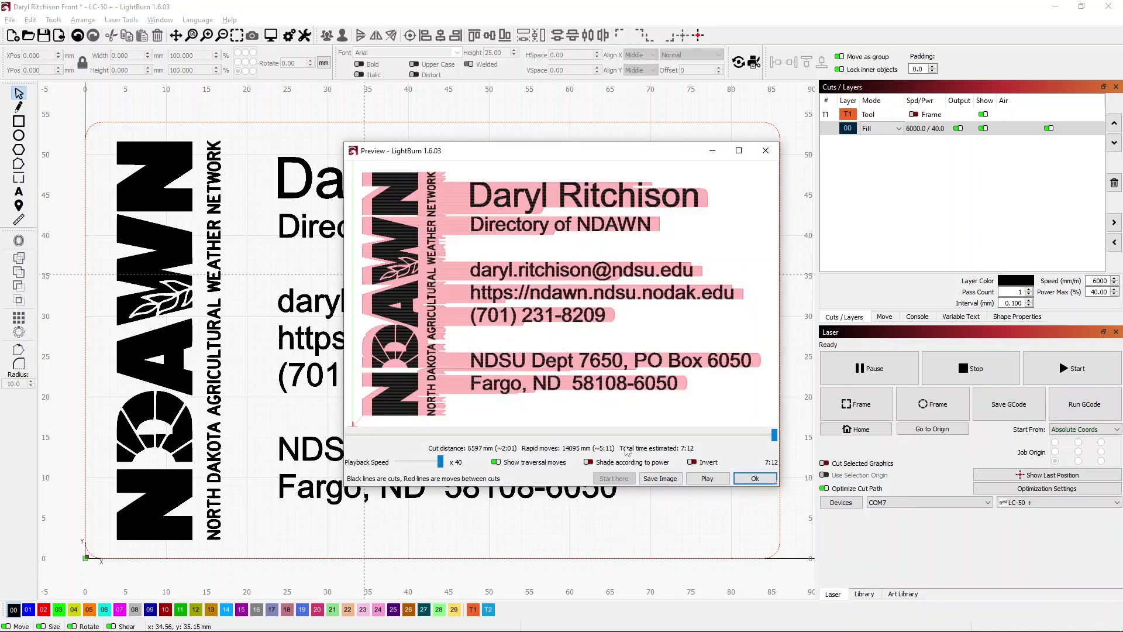
left_click(745, 479)
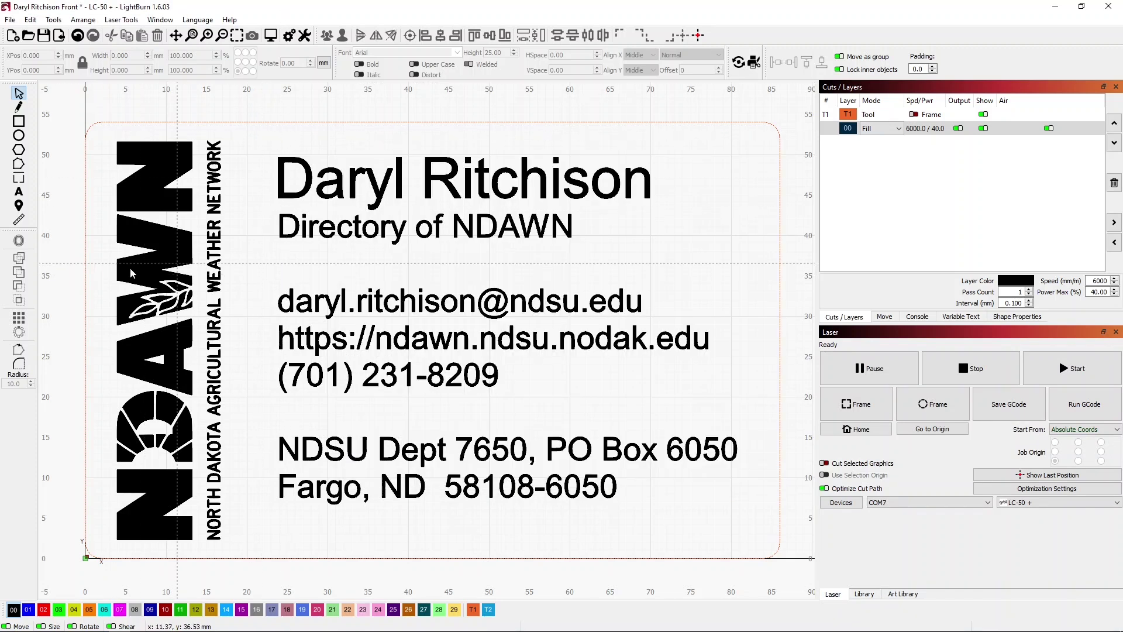
left_click(186, 558)
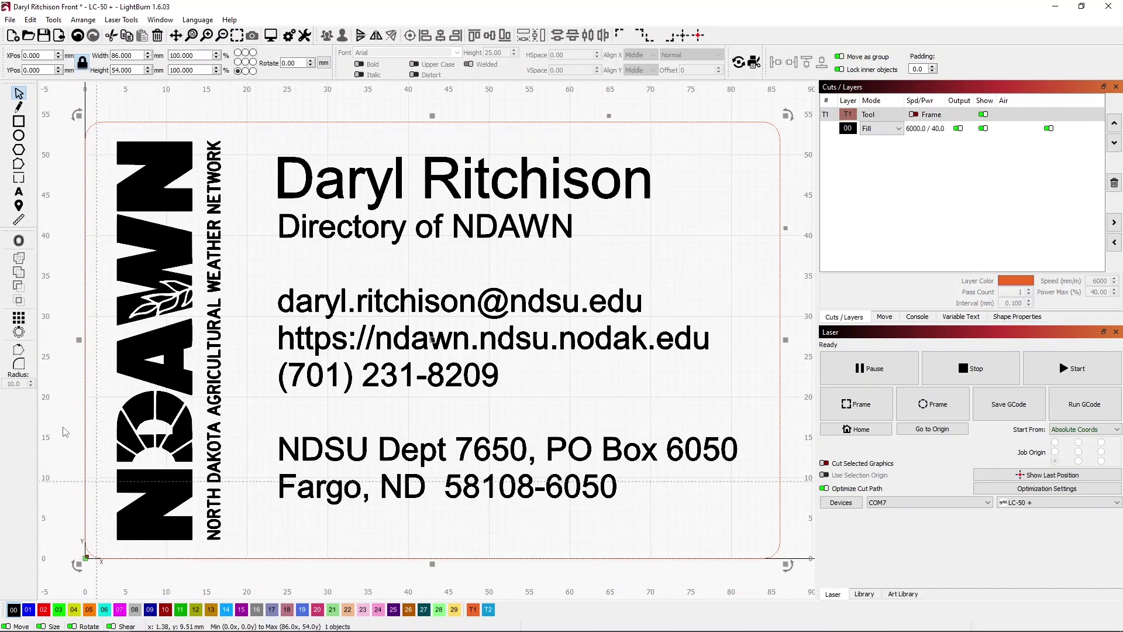
Set the outline rectangle's corner radius to 0 and zoom out to the whole page.
left_click(1015, 318)
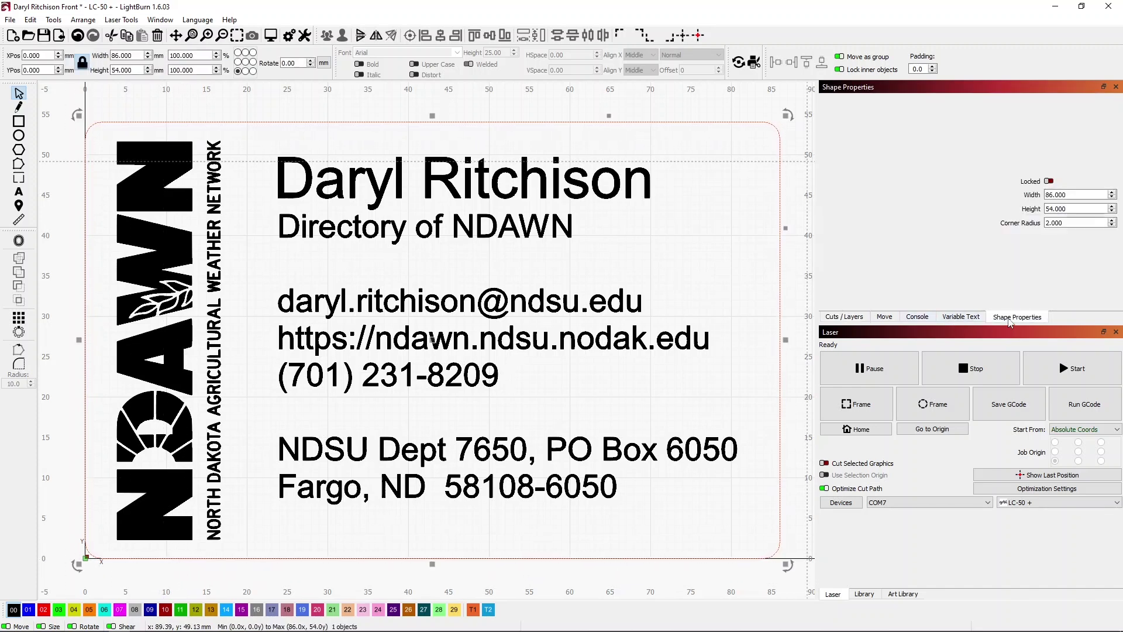
double_click(1065, 225)
type("0")
key("Return")
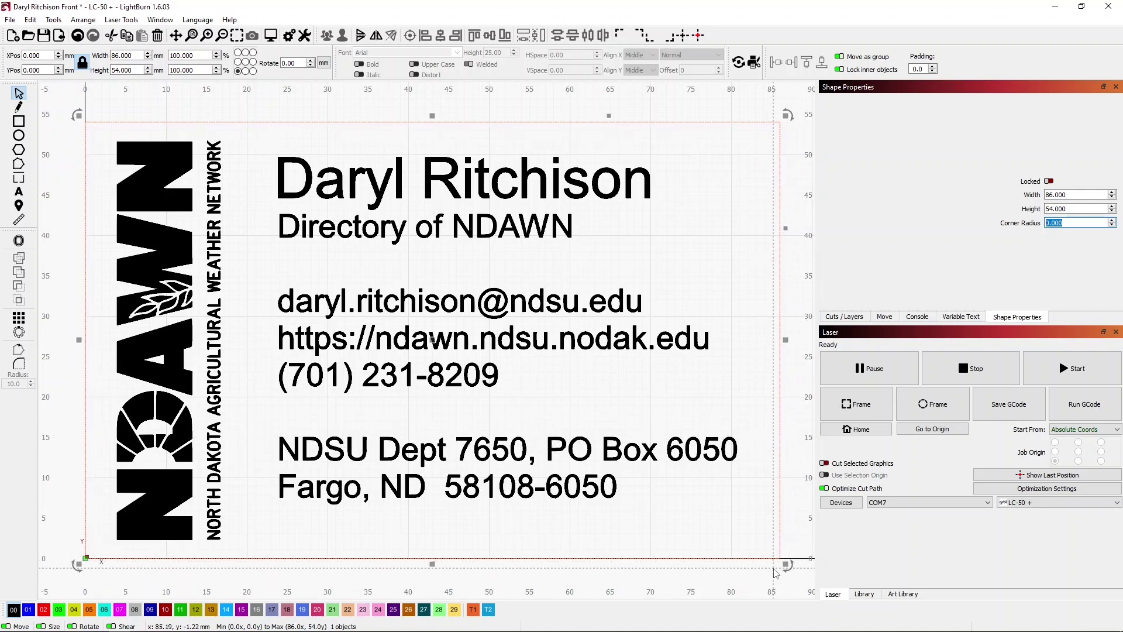
left_click(903, 594)
key("ctrl+shift+a")
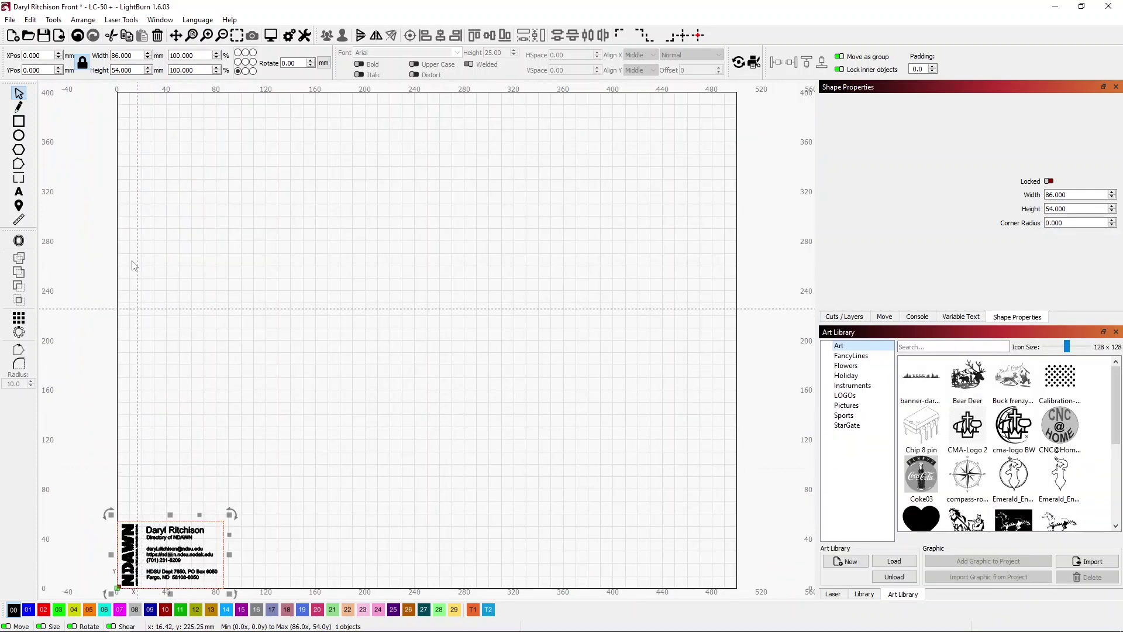
Draw a circle about 17.9 mm across above the card with the Ellipse tool.
left_click(20, 135)
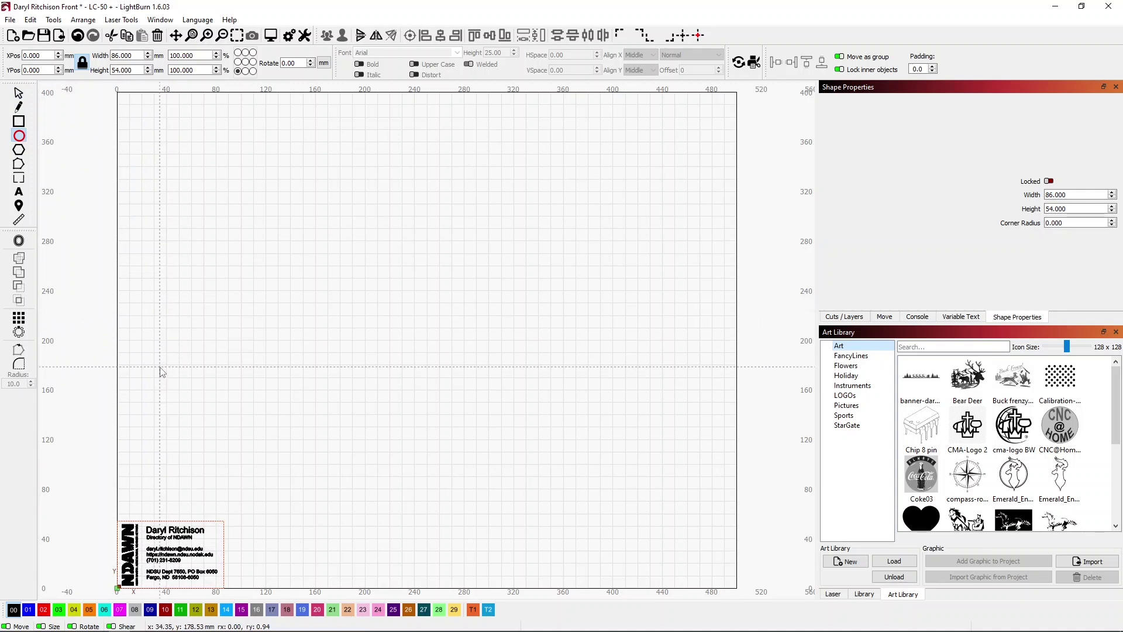
left_click_drag(162, 372, 181, 391)
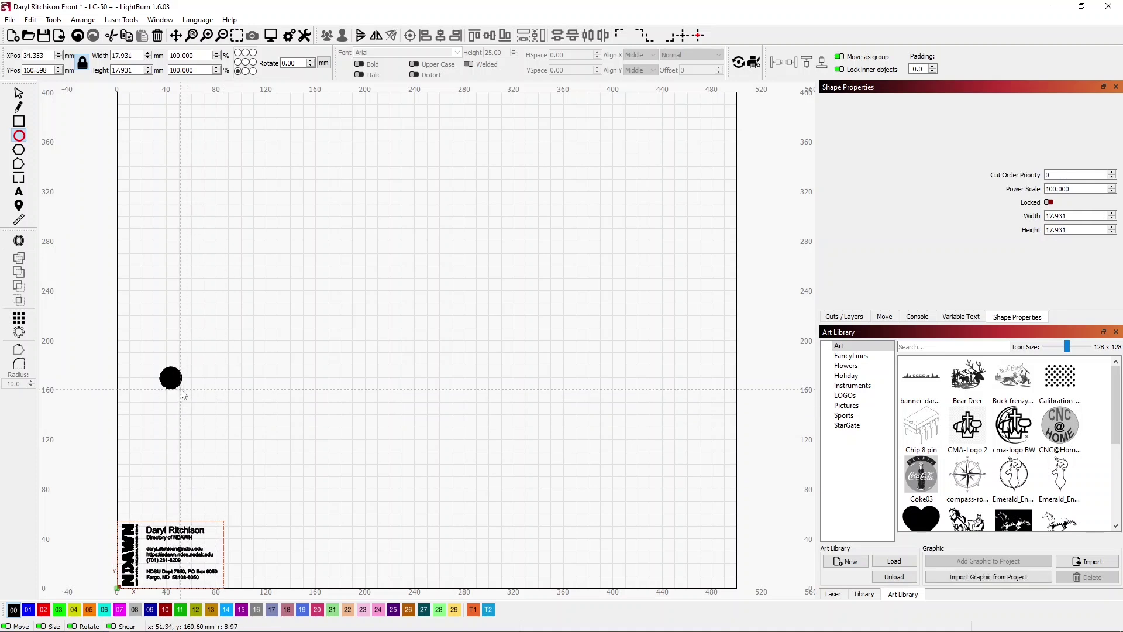
Move the circle to the T1 tool layer and resize it to 10 × 10 mm.
left_click(859, 317)
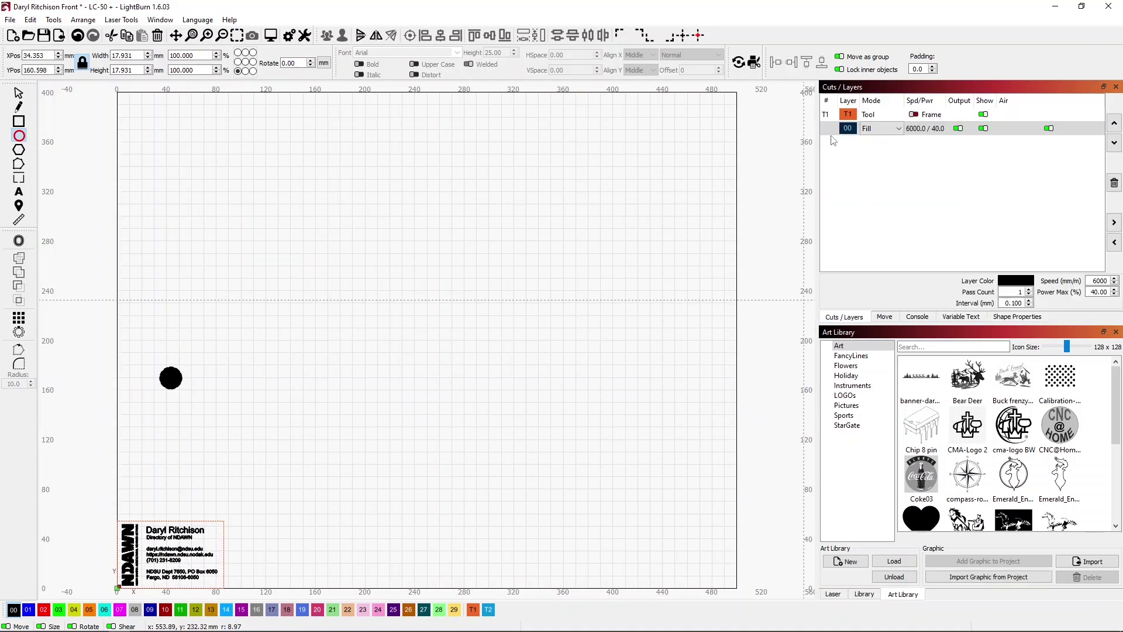
left_click(474, 610)
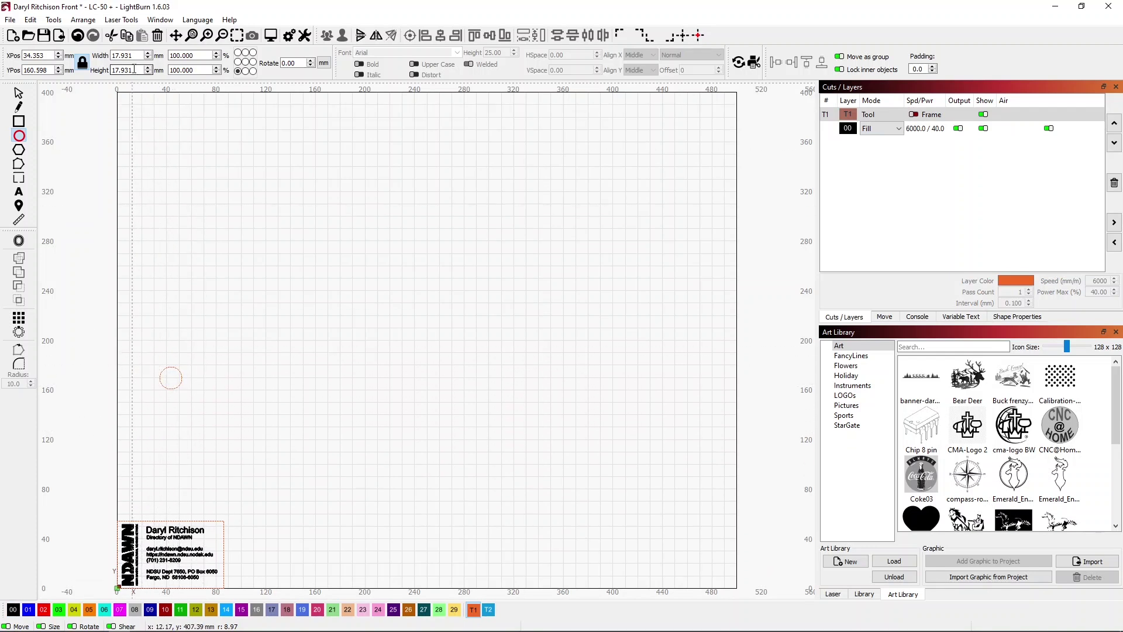
left_click_drag(138, 55, 107, 60)
type("10")
key("Return")
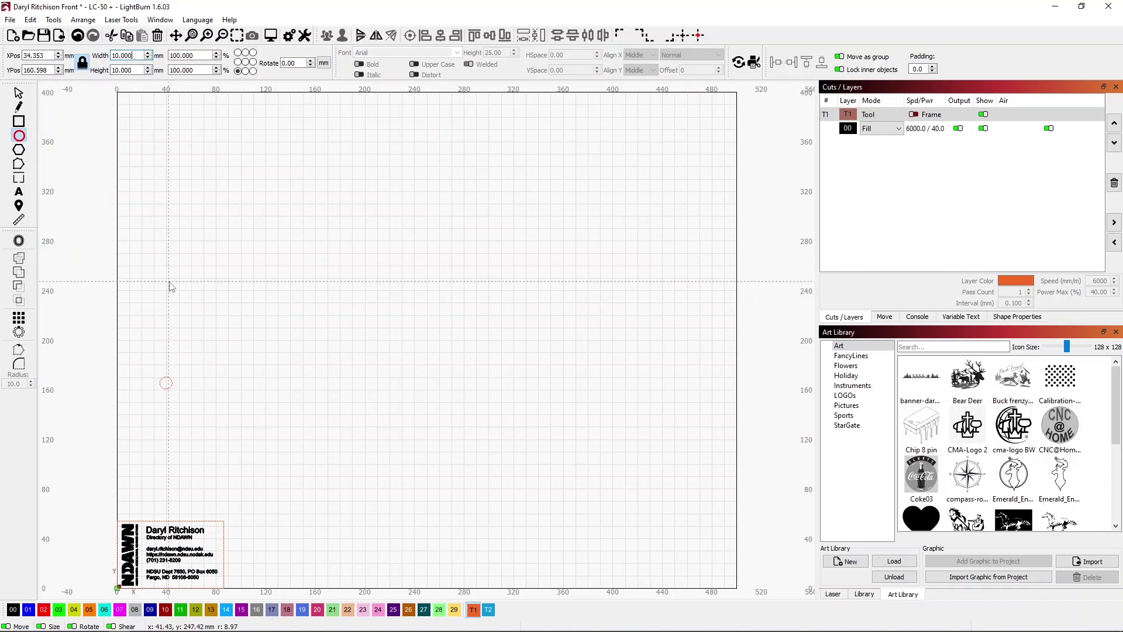
Move the 10 mm circle onto the card's top-right corner at X 81, Y 49.
left_click_drag(166, 383, 169, 378)
left_click(19, 93)
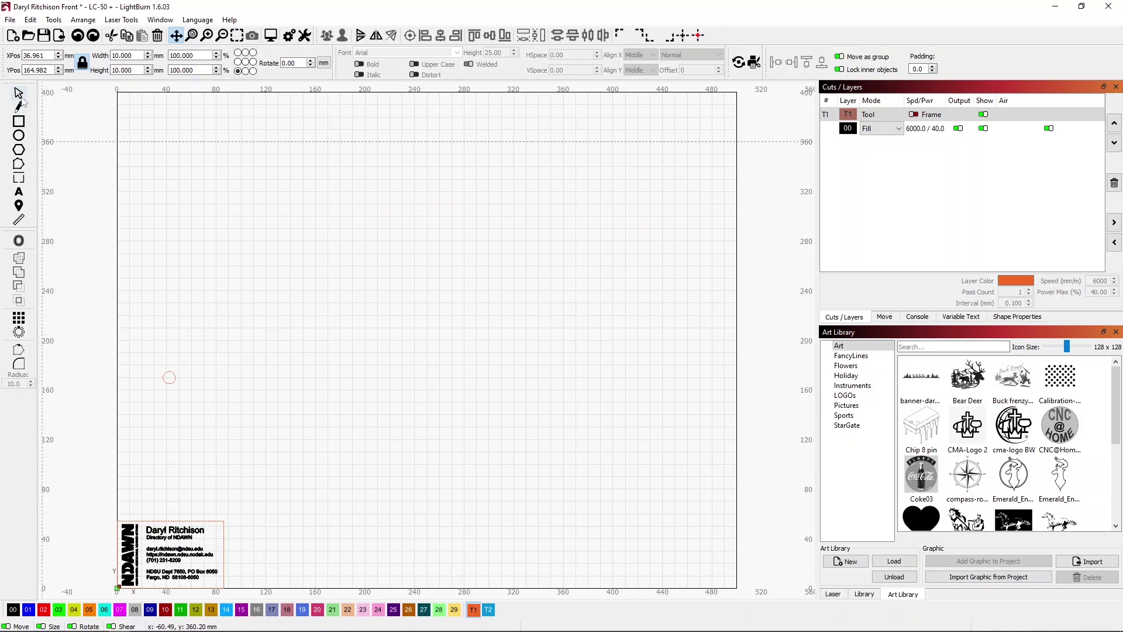
left_click_drag(111, 345, 226, 451)
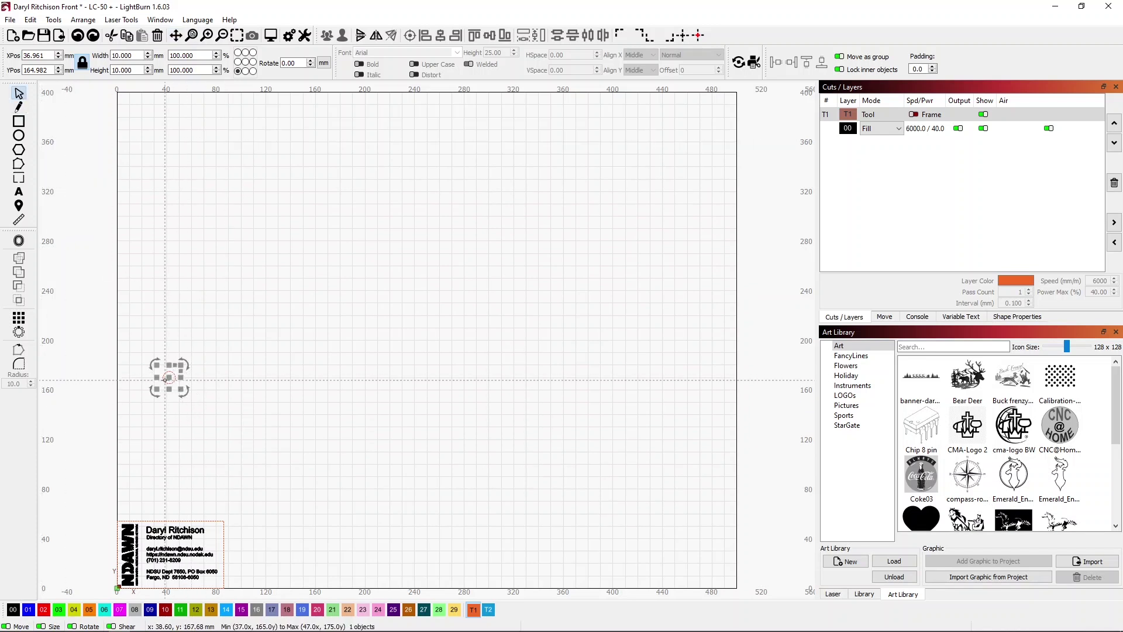
left_click_drag(169, 377, 223, 521)
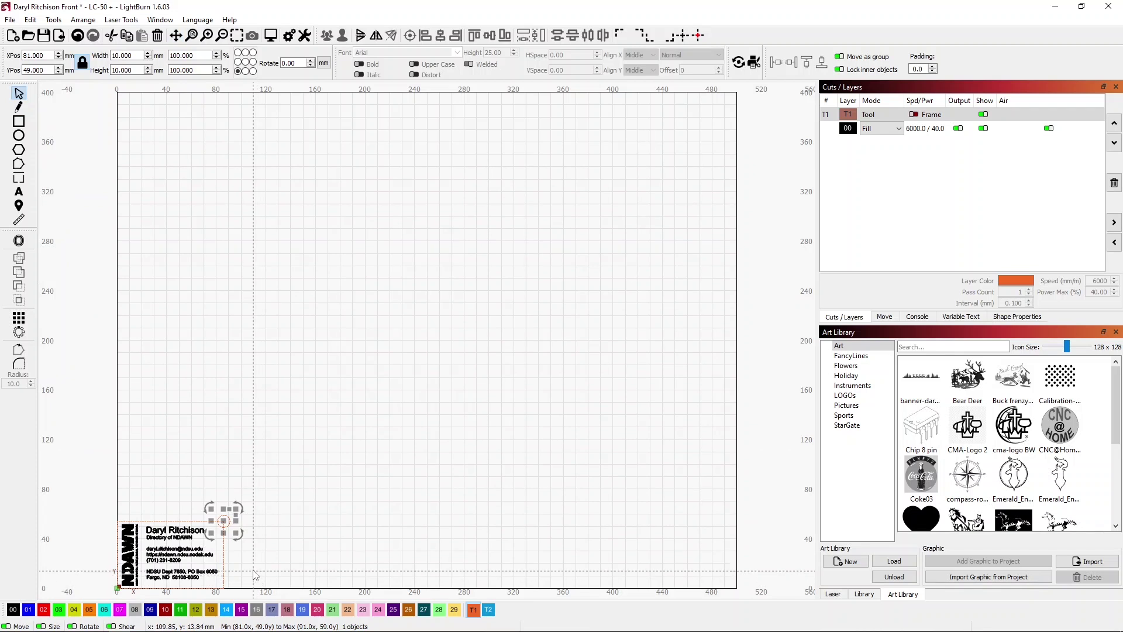
Duplicate the corner circle and place the copy just above it at Y 64.
right_click(228, 527)
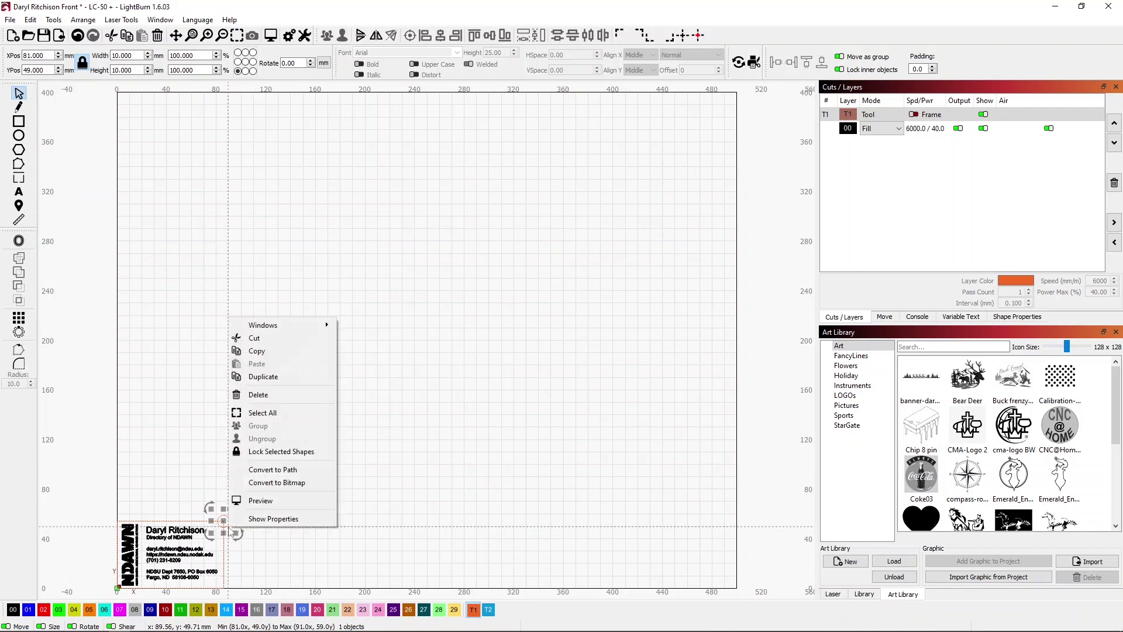
left_click(258, 376)
left_click_drag(209, 534, 116, 590)
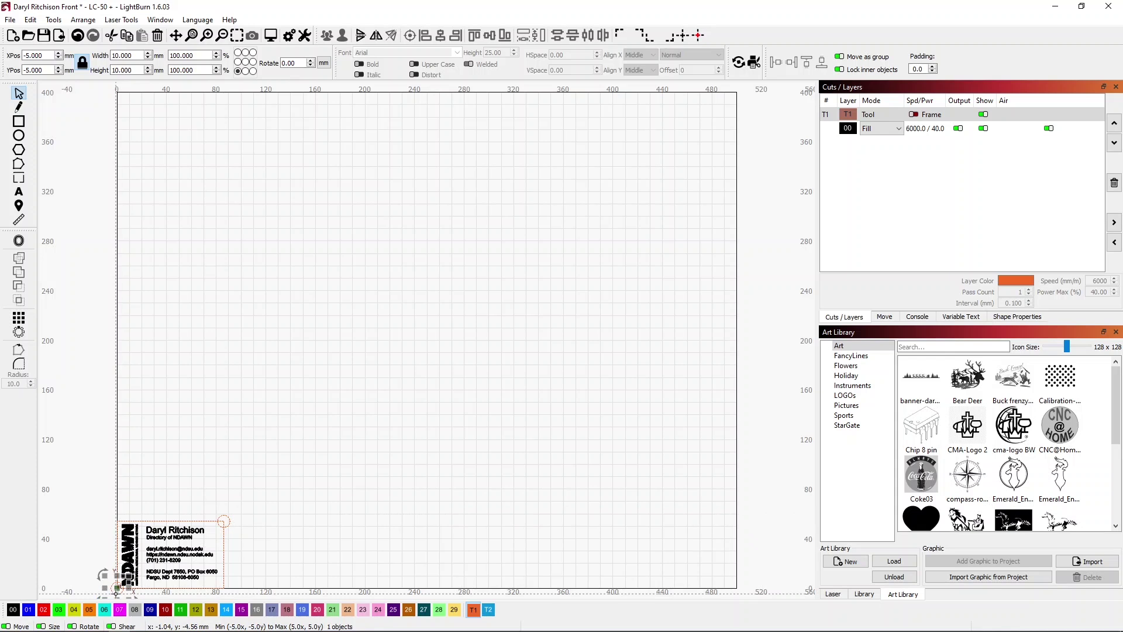
key("ctrl+z")
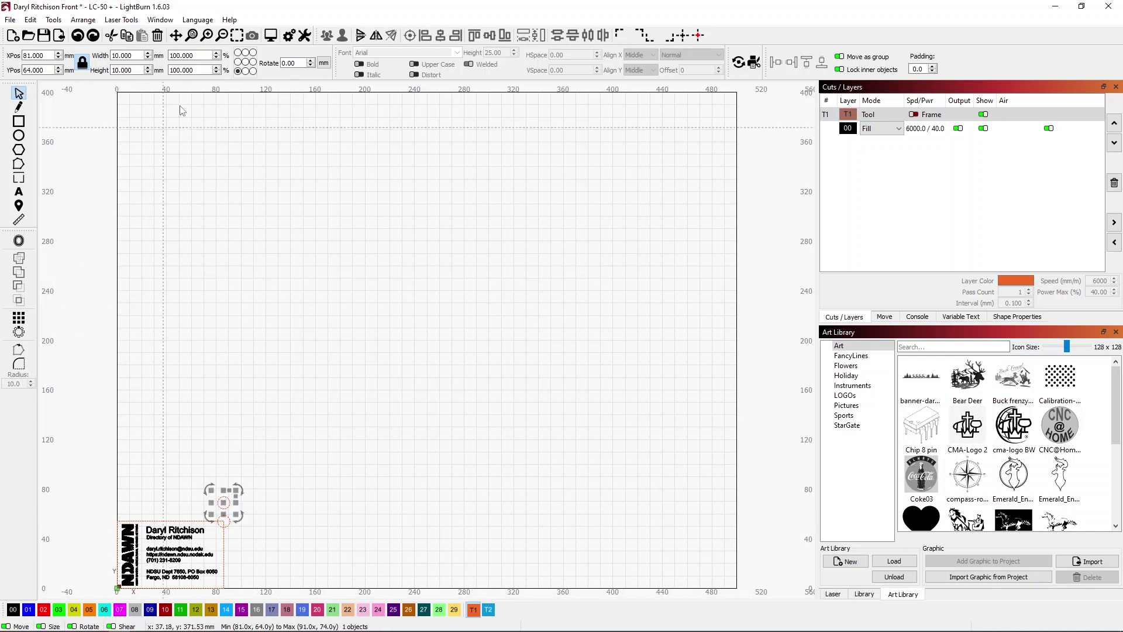
Undo the stray move and fit the view to the whole card with both circles.
left_click(237, 35)
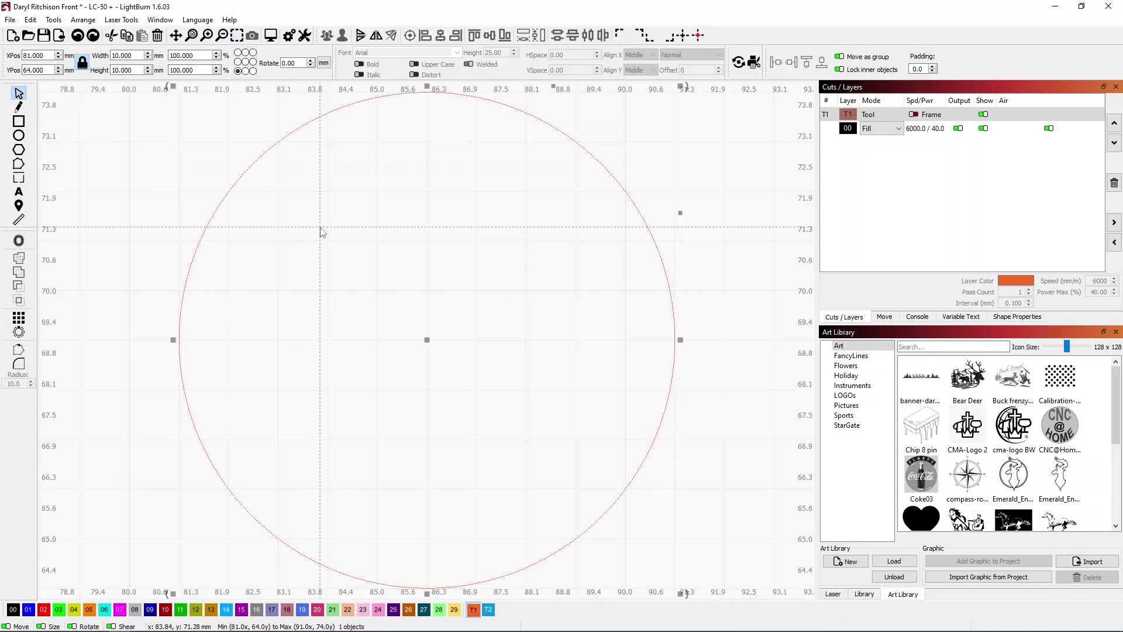
key("ctrl+z")
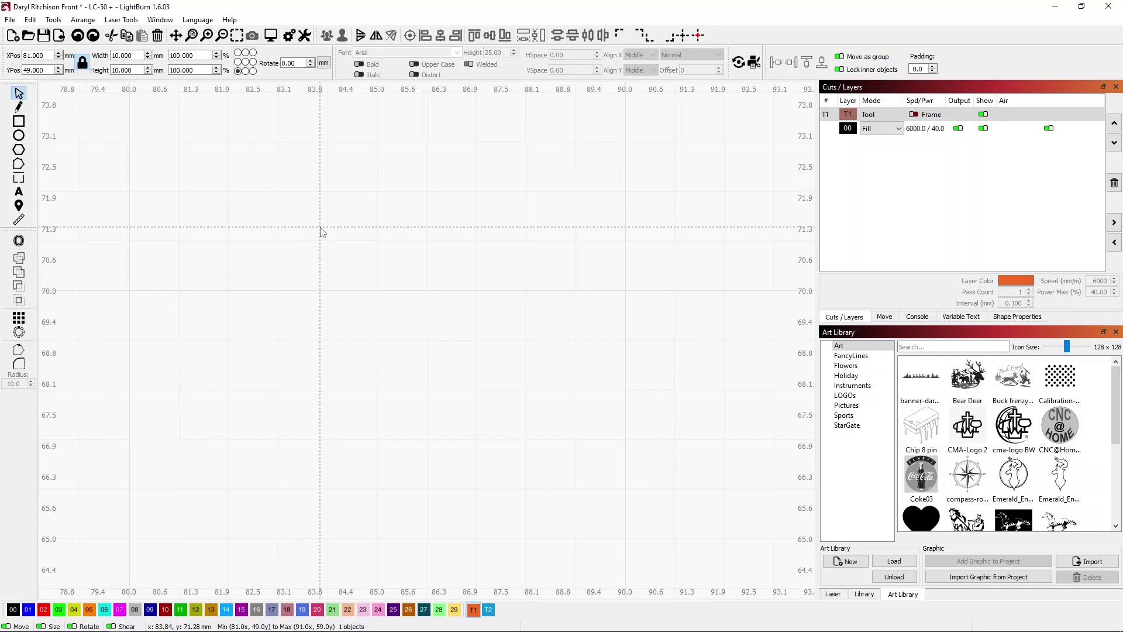
left_click(192, 35)
key("Escape")
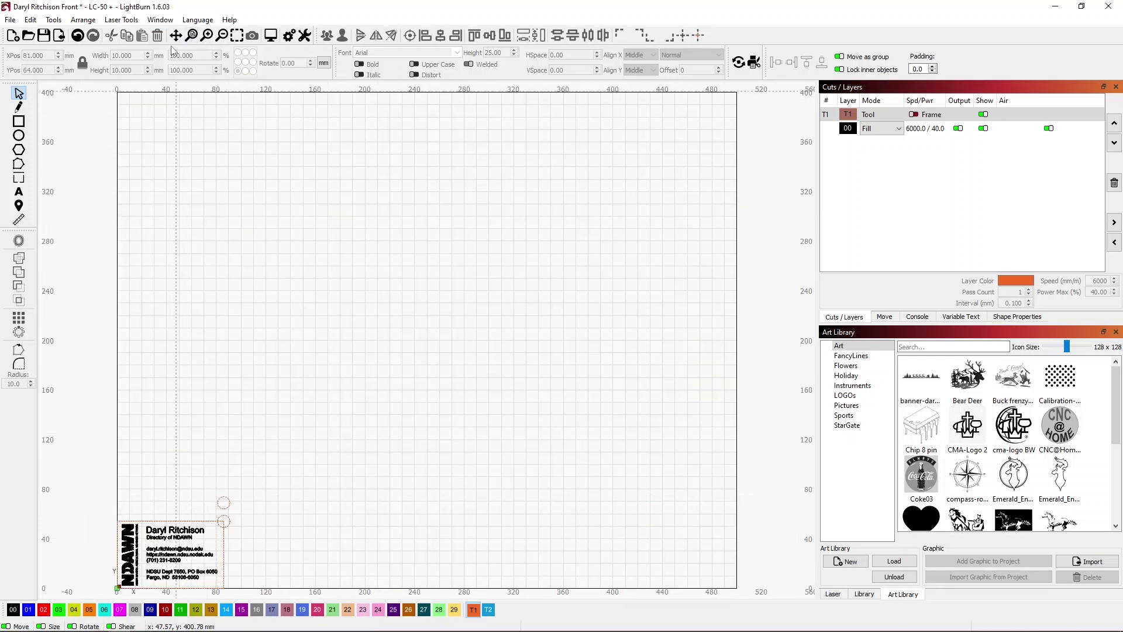
left_click(237, 36)
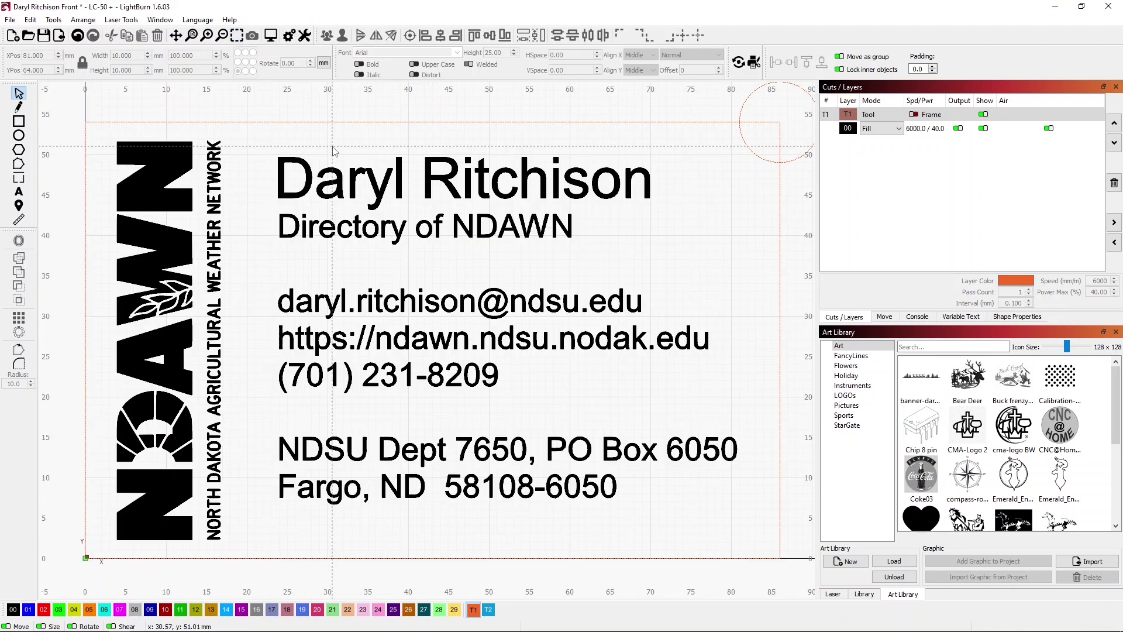
scroll(334, 150, "up", 3)
scroll(334, 149, "down", 3)
scroll(333, 150, "down", 2)
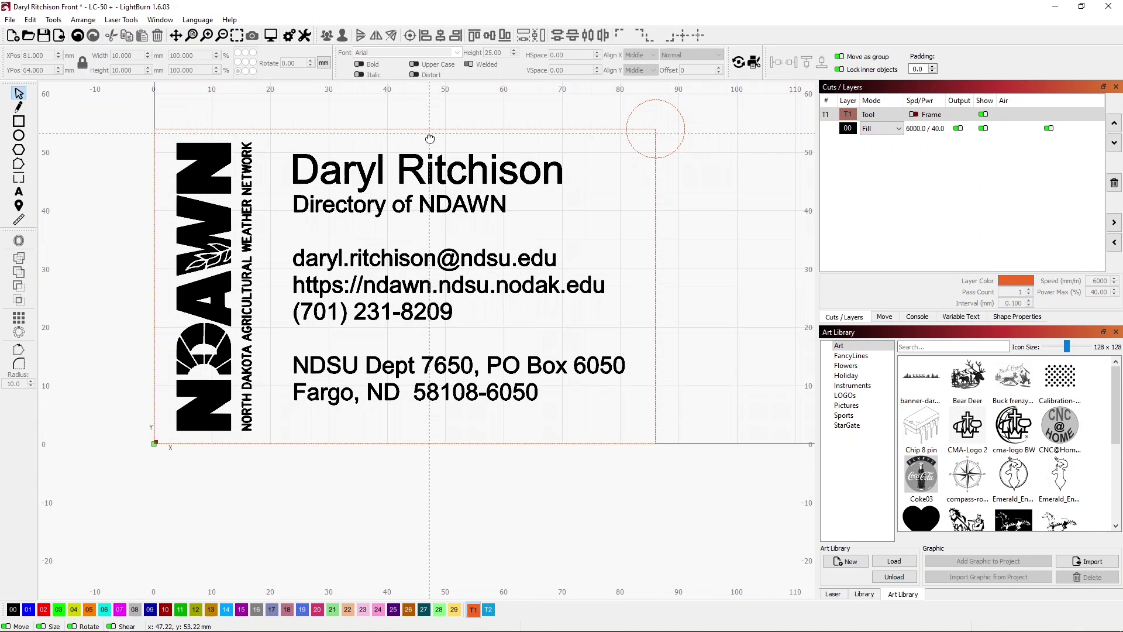
left_click_drag(429, 135, 428, 228)
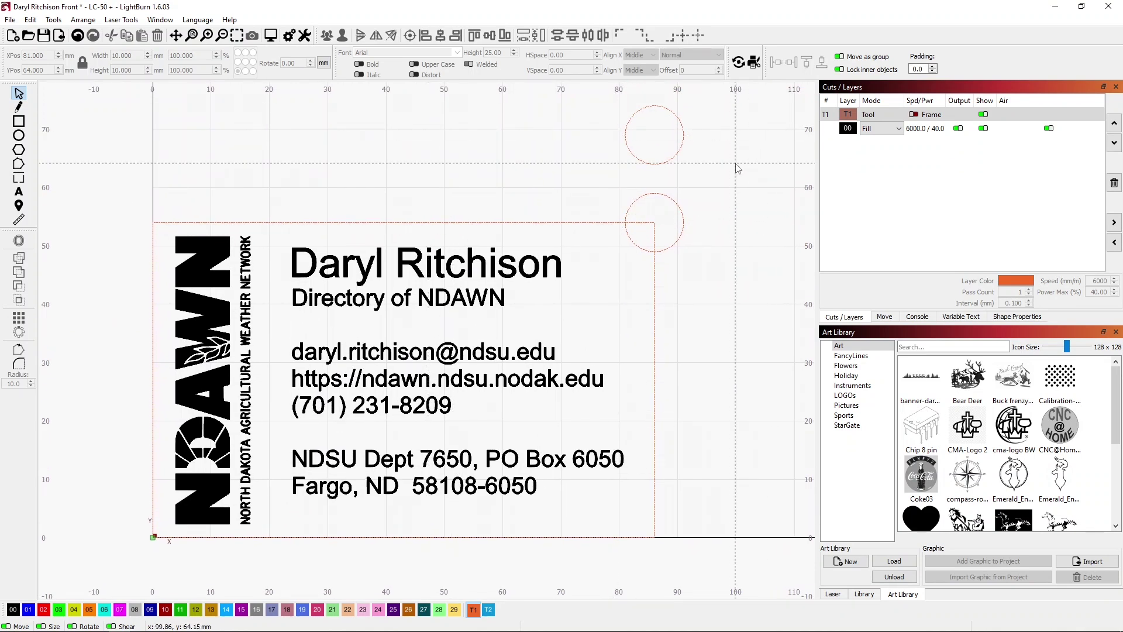
Drag the spare circle down to centre it on the card's bottom-left corner at the origin.
left_click(626, 135)
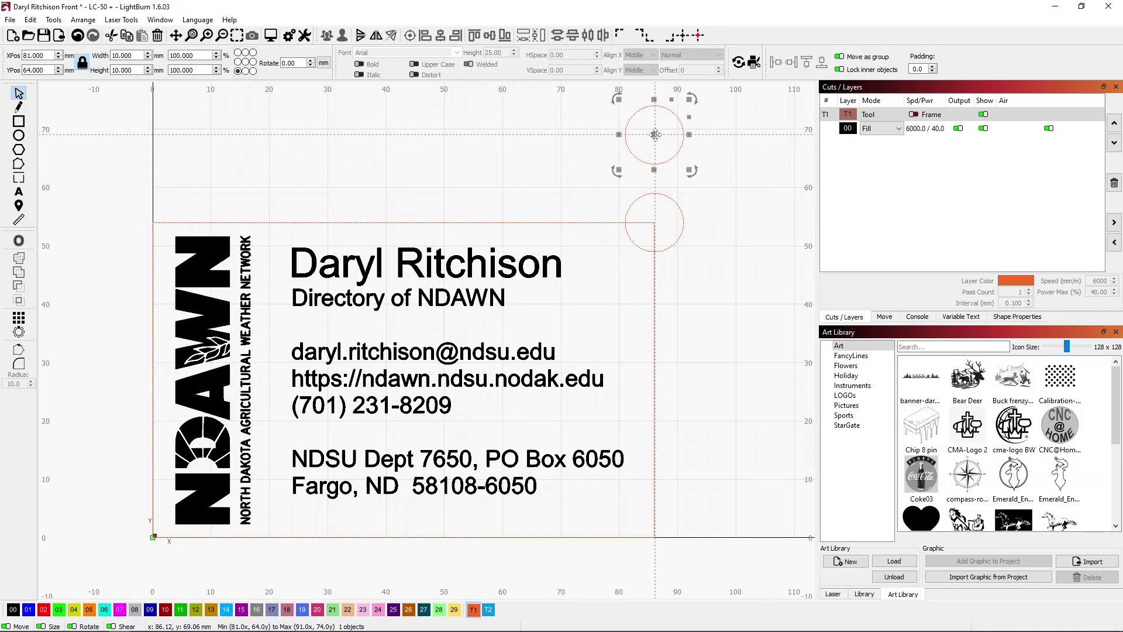
left_click_drag(655, 134, 156, 534)
left_click(112, 353)
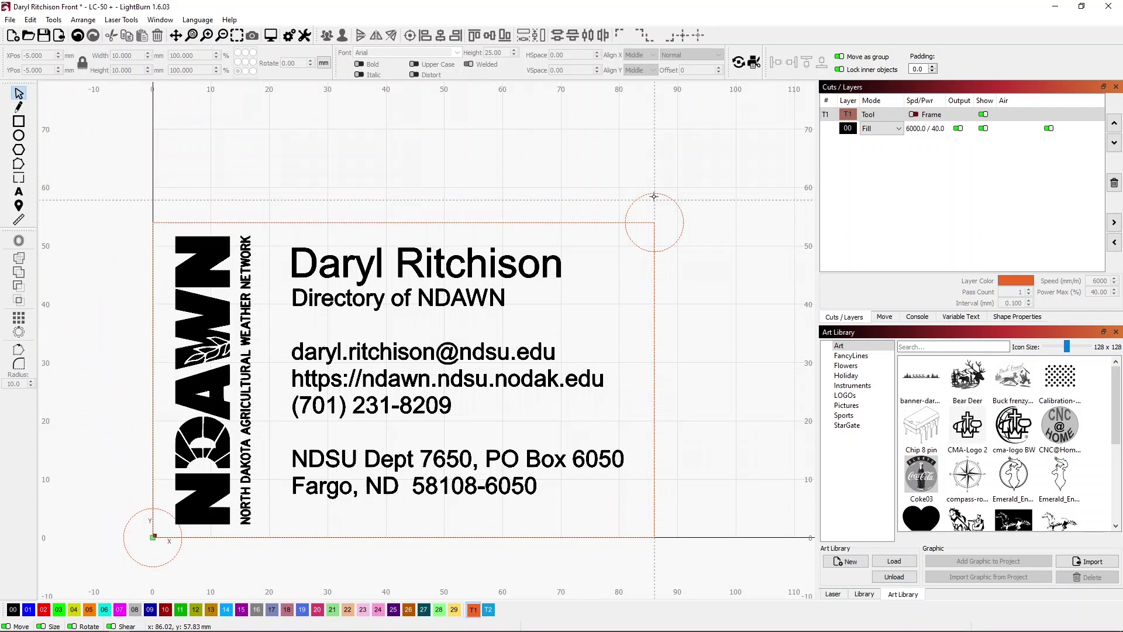
Mark the bottom-left origin circle as the Print and Cut first target position.
left_click(134, 22)
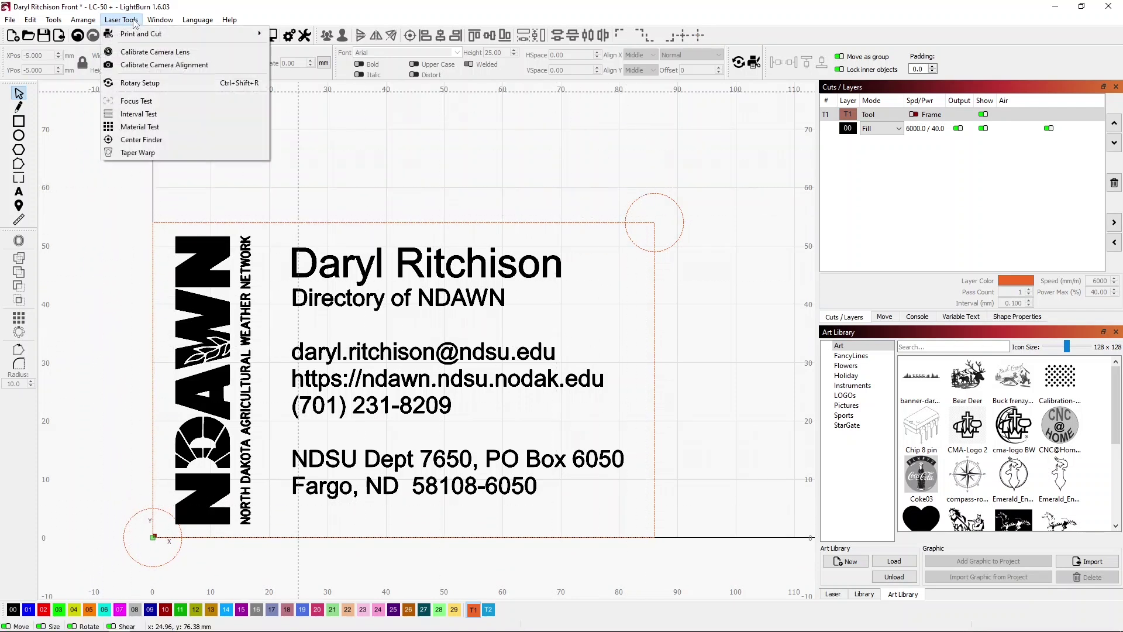
mouse_move(154, 36)
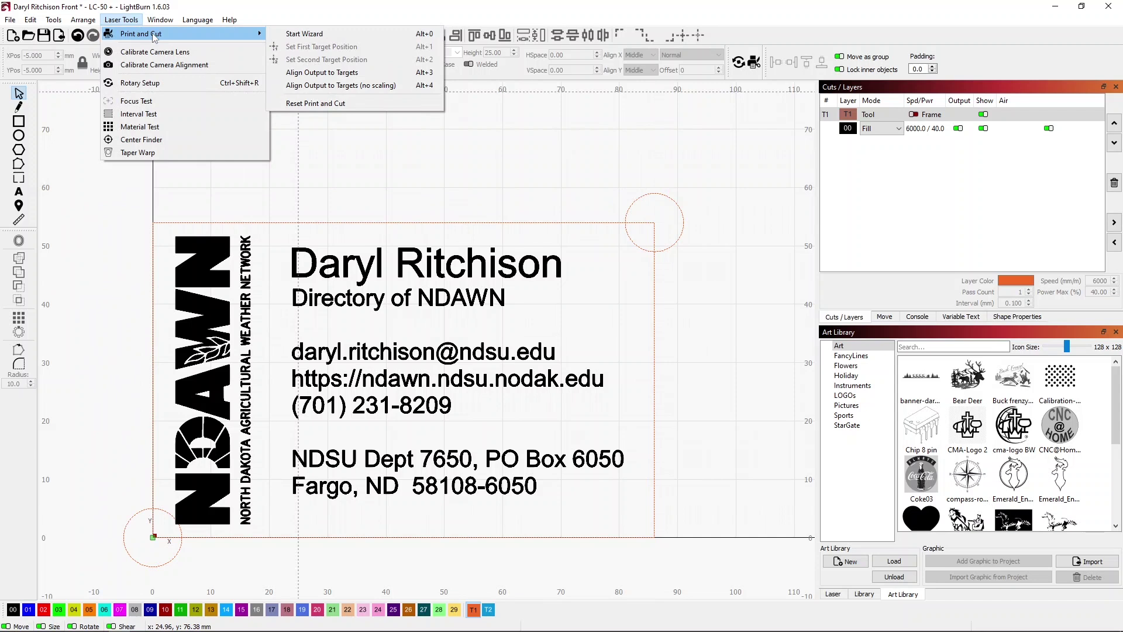
left_click(133, 524)
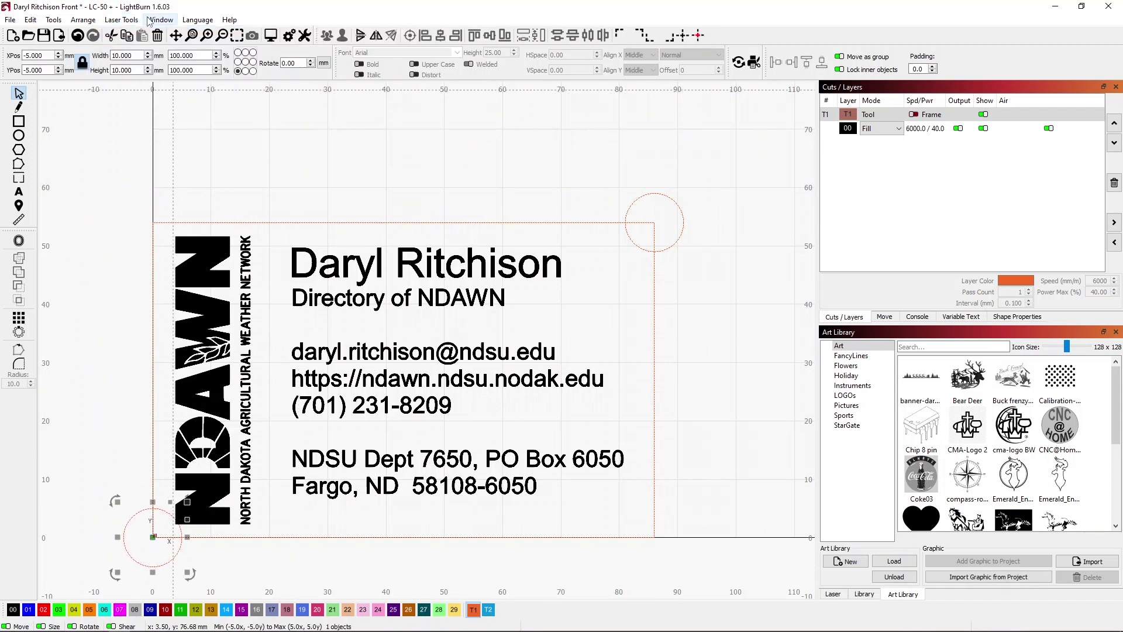
left_click(130, 21)
mouse_move(146, 35)
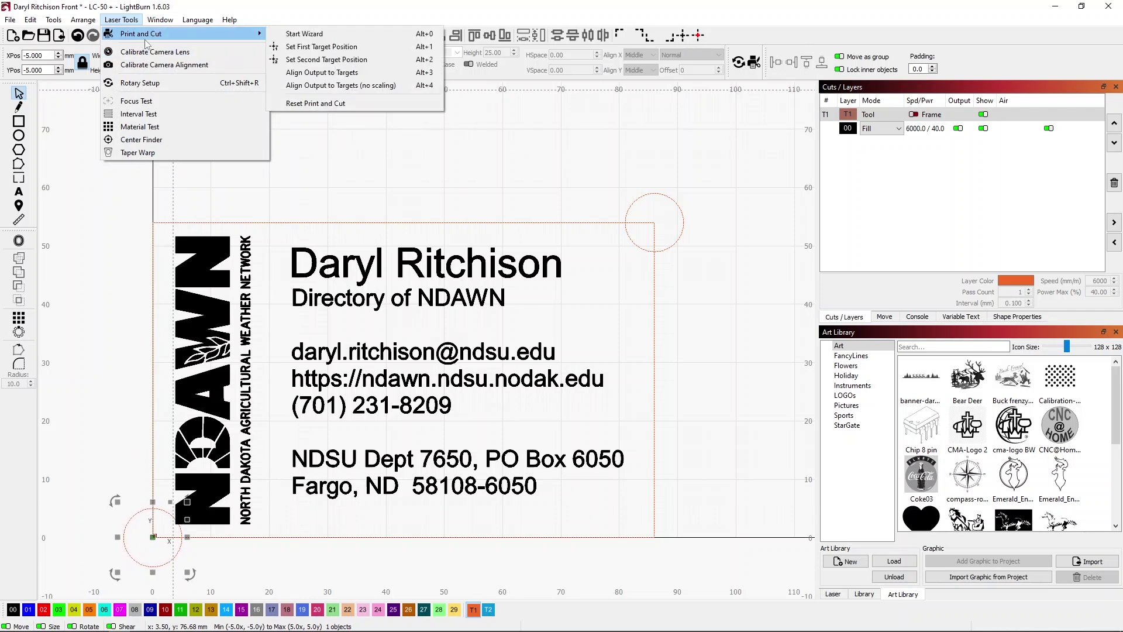
left_click(308, 48)
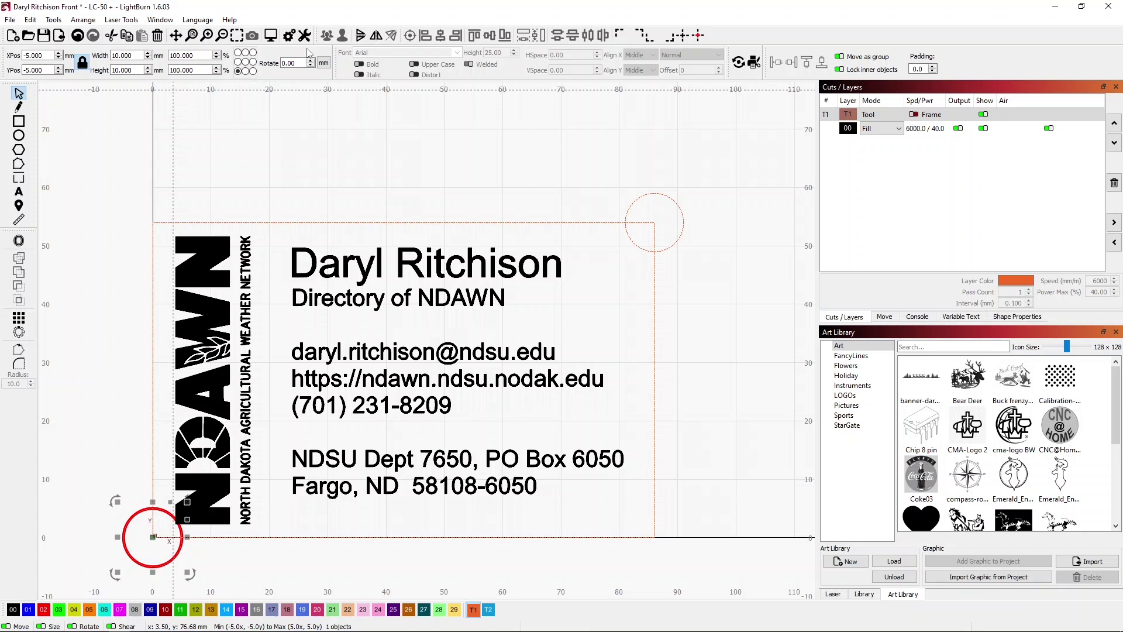
Select the top-right corner circle and bring up the Move panel to jog the laser over it.
left_click(635, 200)
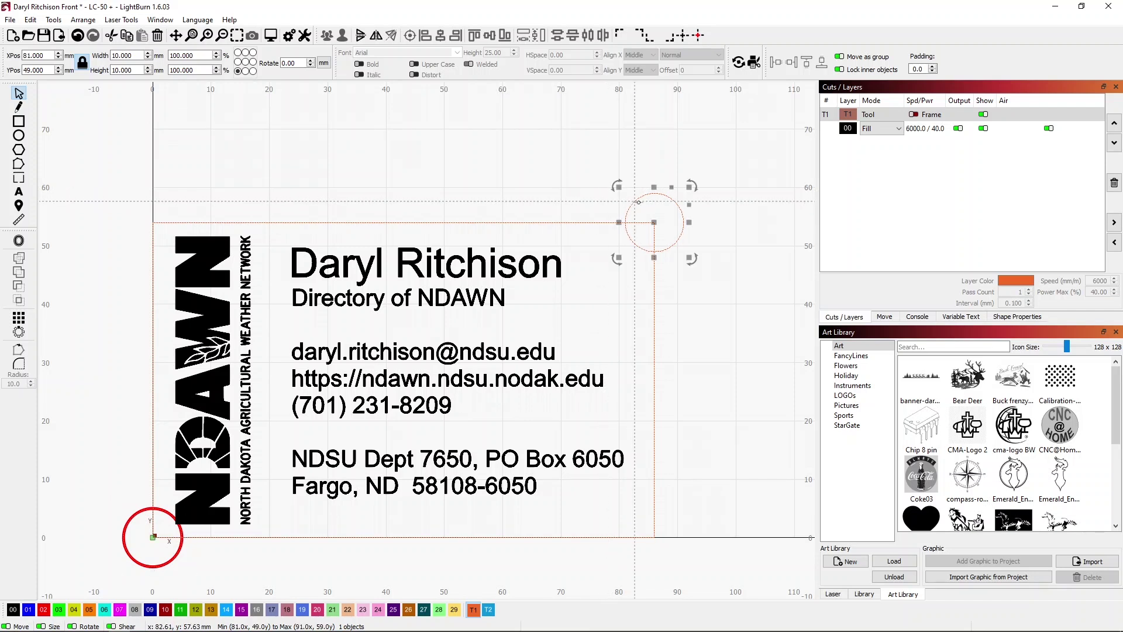
left_click(885, 317)
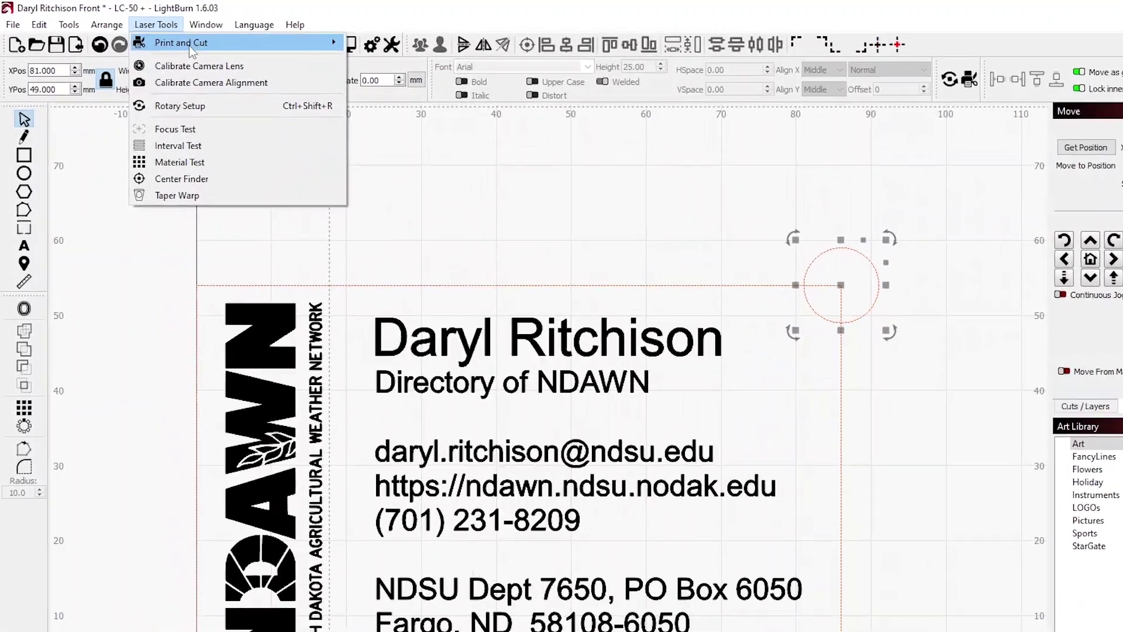
Set the top-right corner circle as the second Print and Cut target from Laser Tools.
mouse_move(141, 33)
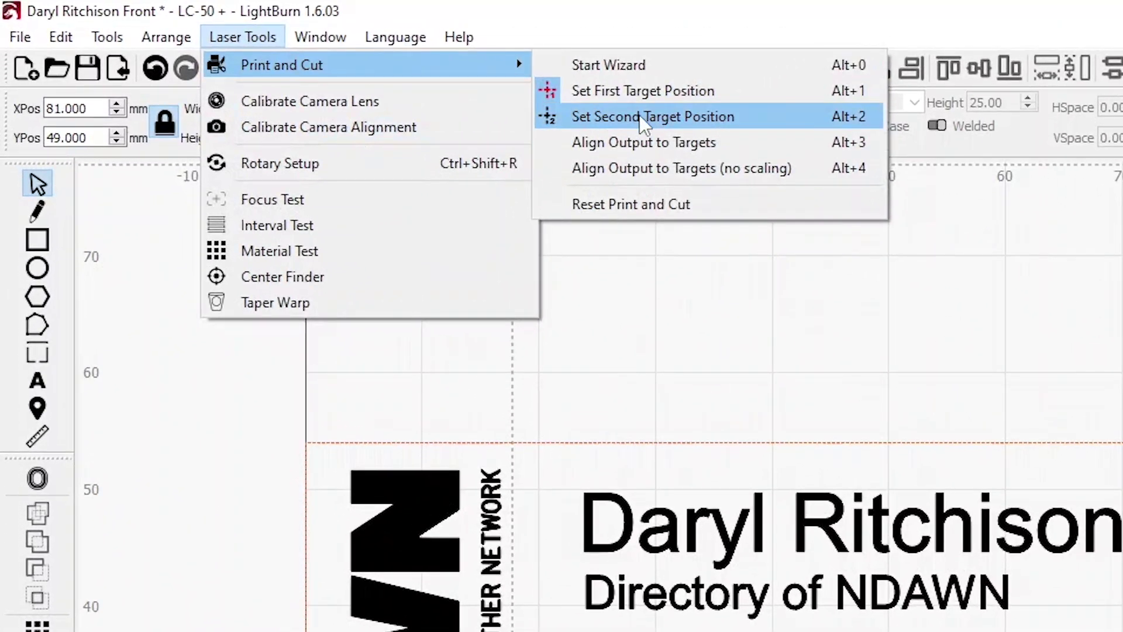
left_click(640, 115)
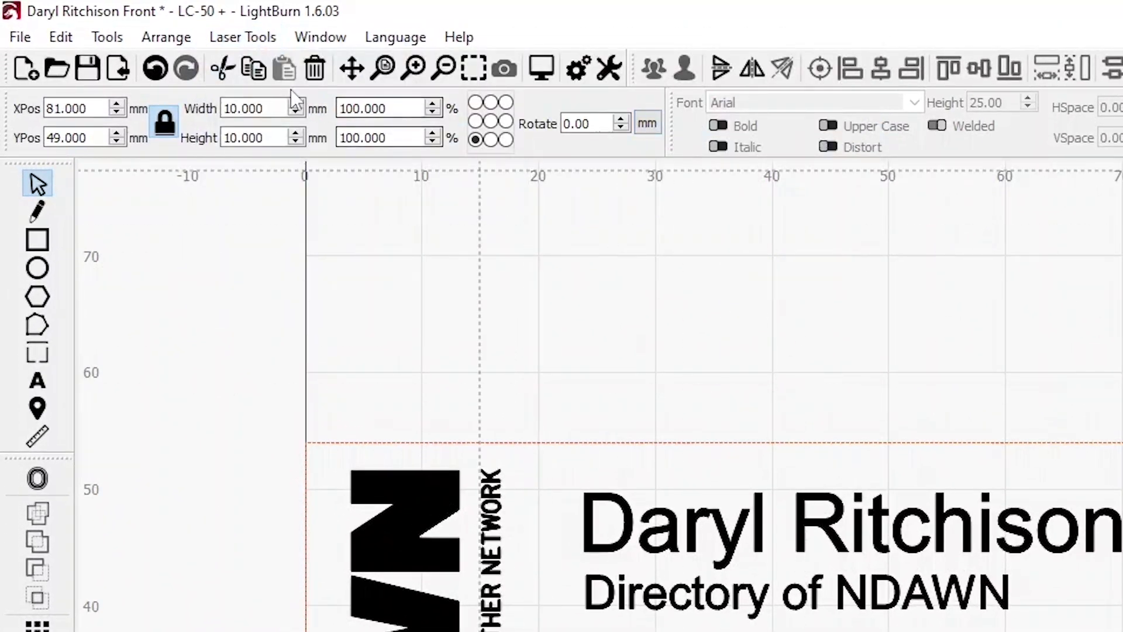
left_click(232, 35)
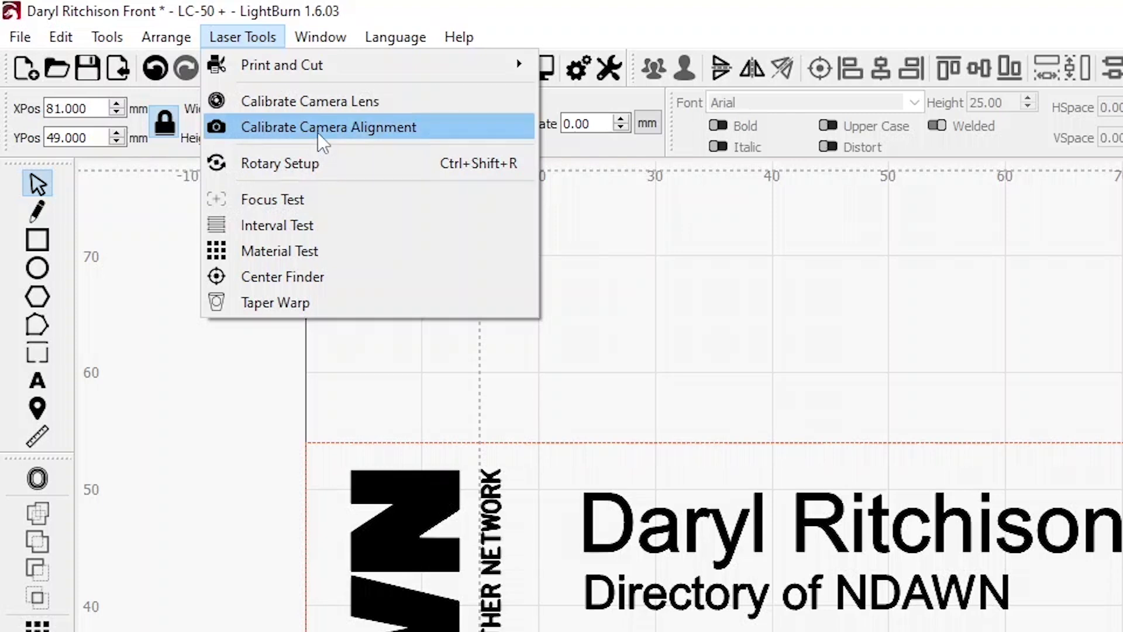
mouse_move(294, 60)
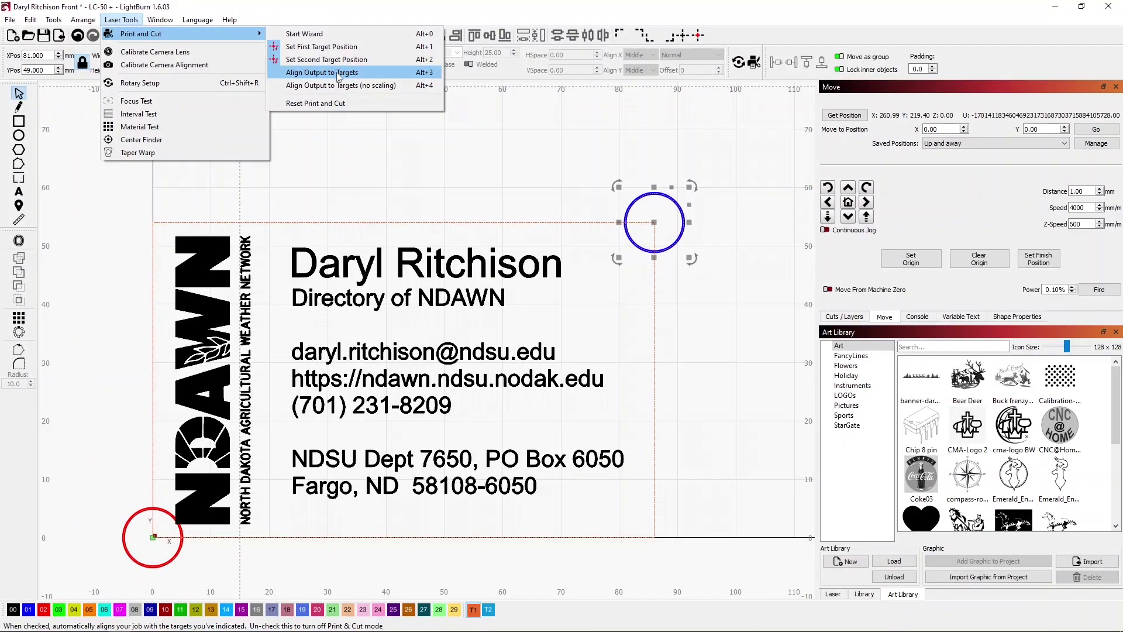
Align the output to the bottom-left and top-right target circles, enabling Print and Cut mode.
left_click(338, 74)
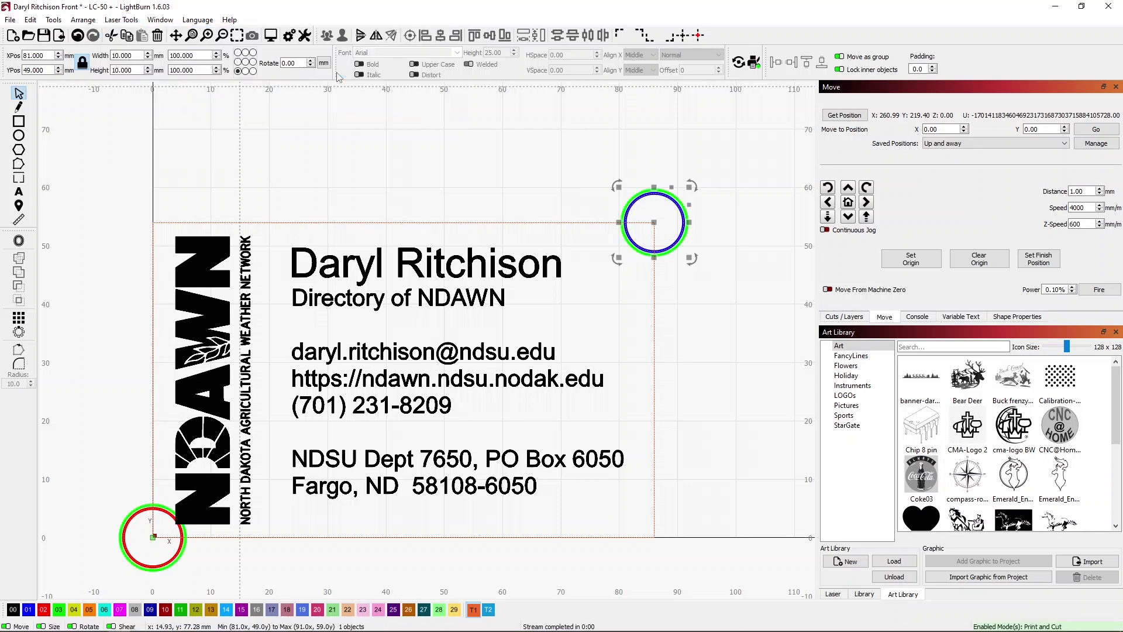